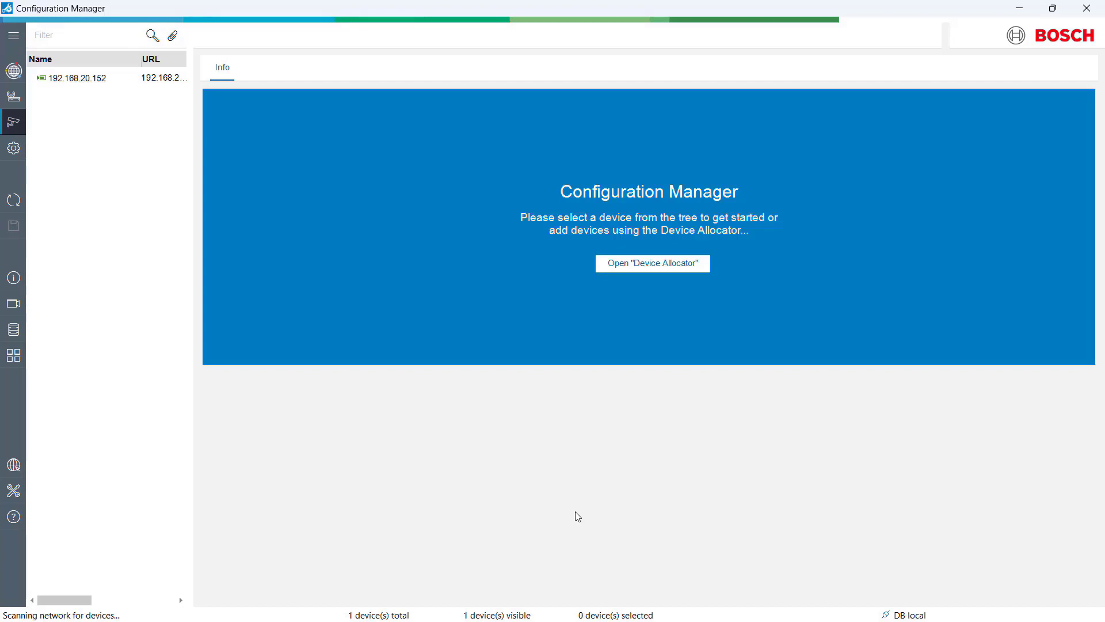
# - Add an MQTT broker to the listed camera with address templates.peakboard.rocks and topic prefix TrafficControl
pyautogui.click(103, 78)
pyautogui.click(541, 37)
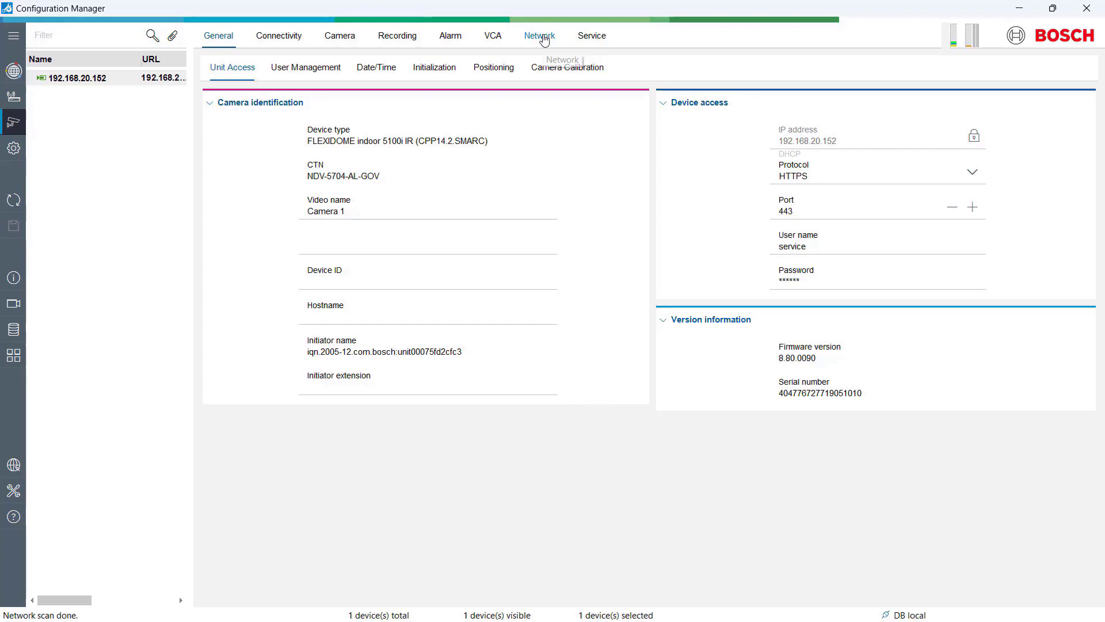
pyautogui.click(640, 67)
pyautogui.click(646, 185)
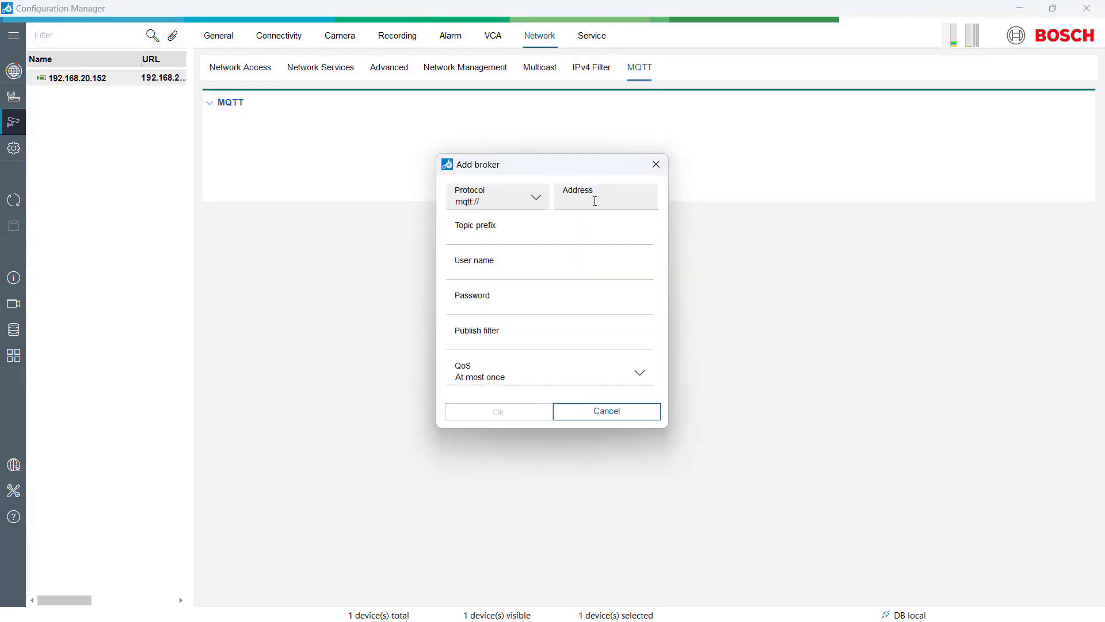
pyautogui.click(591, 202)
pyautogui.write('tes.peakboard.rocks')
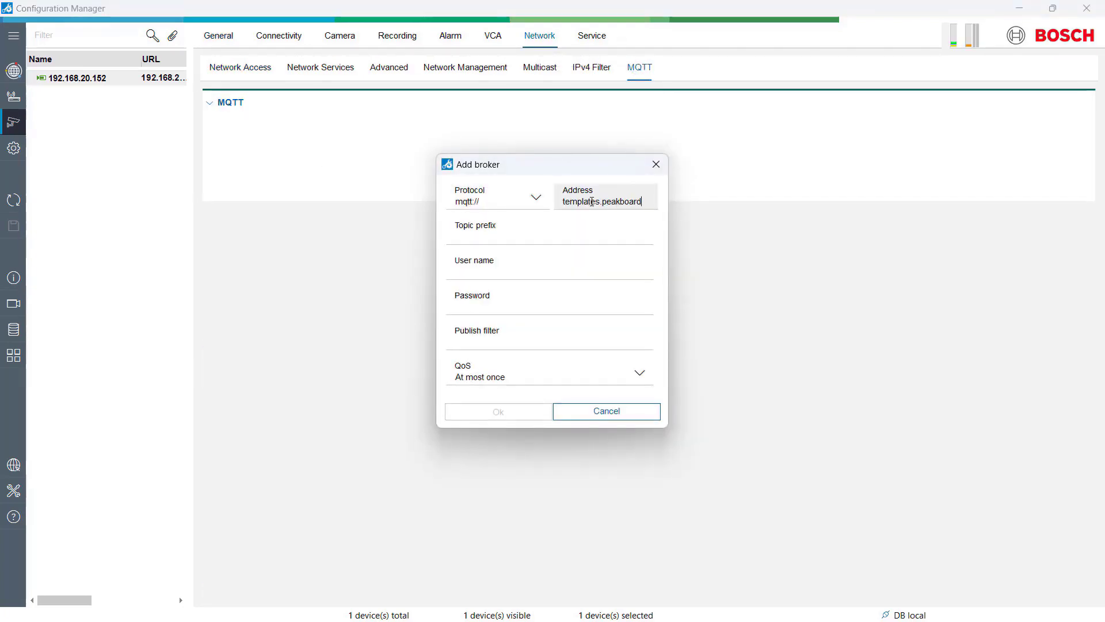
pyautogui.click(569, 229)
pyautogui.write('TrafficControl')
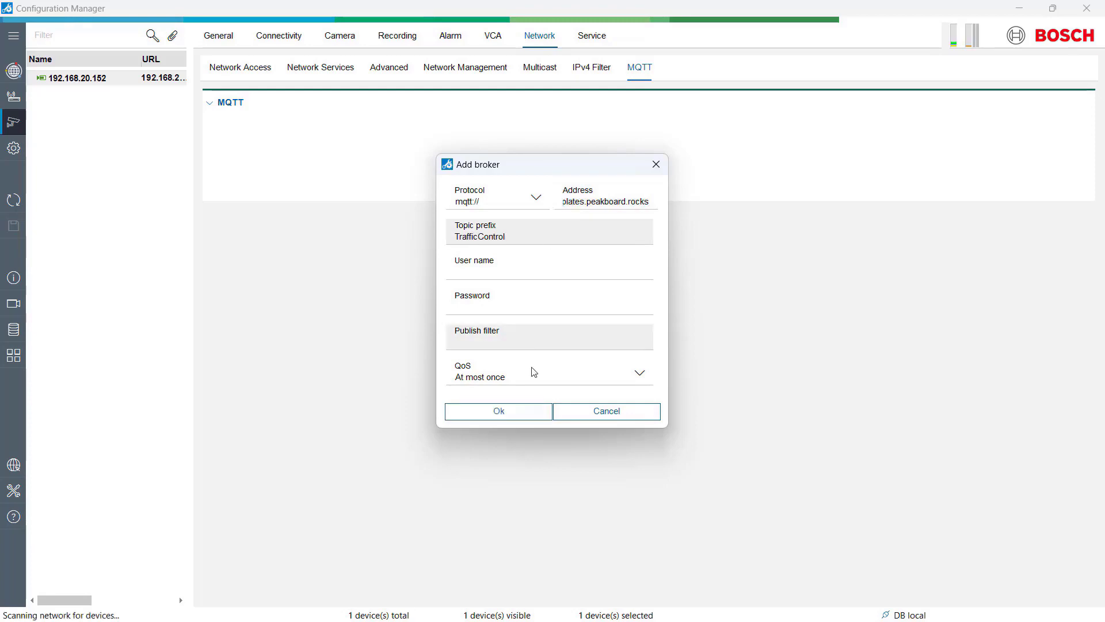
pyautogui.click(515, 412)
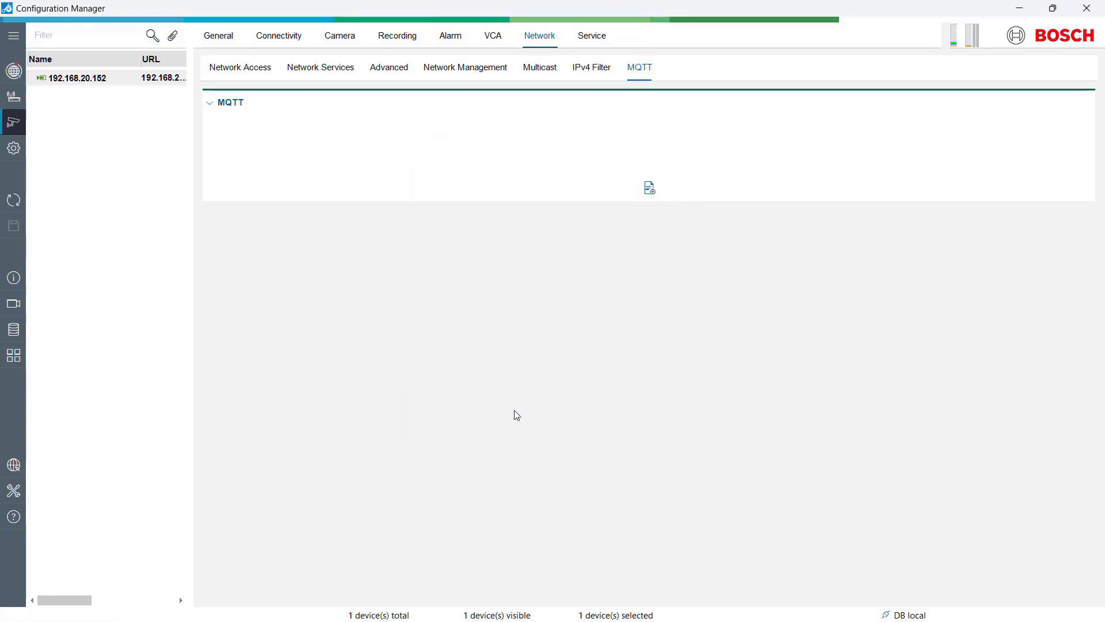
# - Set the camera's video content analysis operating mode to profile #1
pyautogui.click(494, 35)
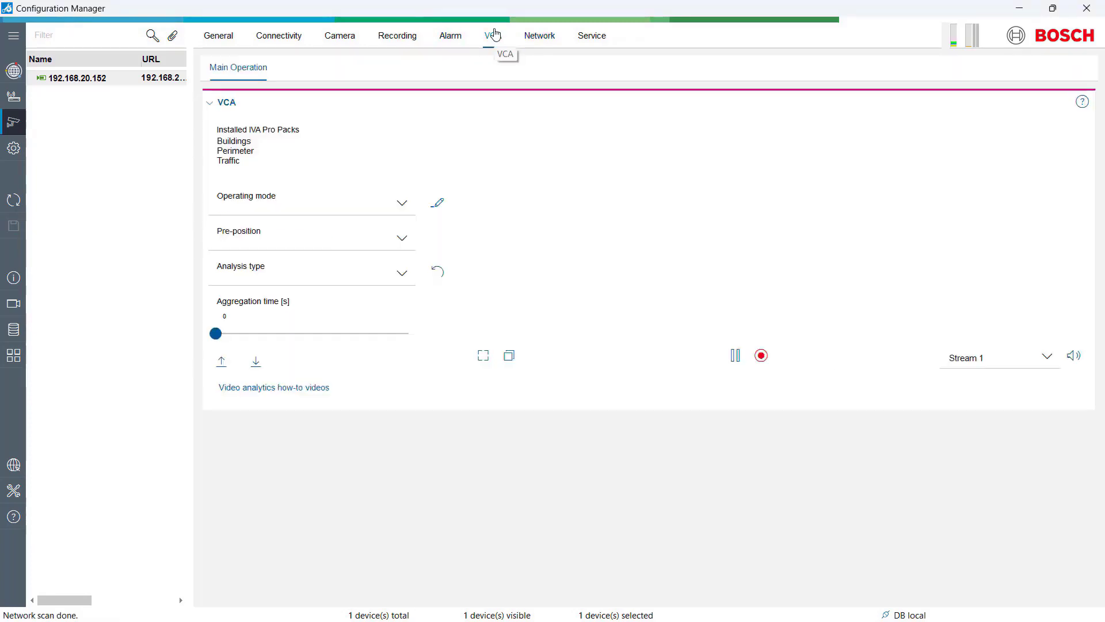
pyautogui.click(372, 210)
pyautogui.click(327, 280)
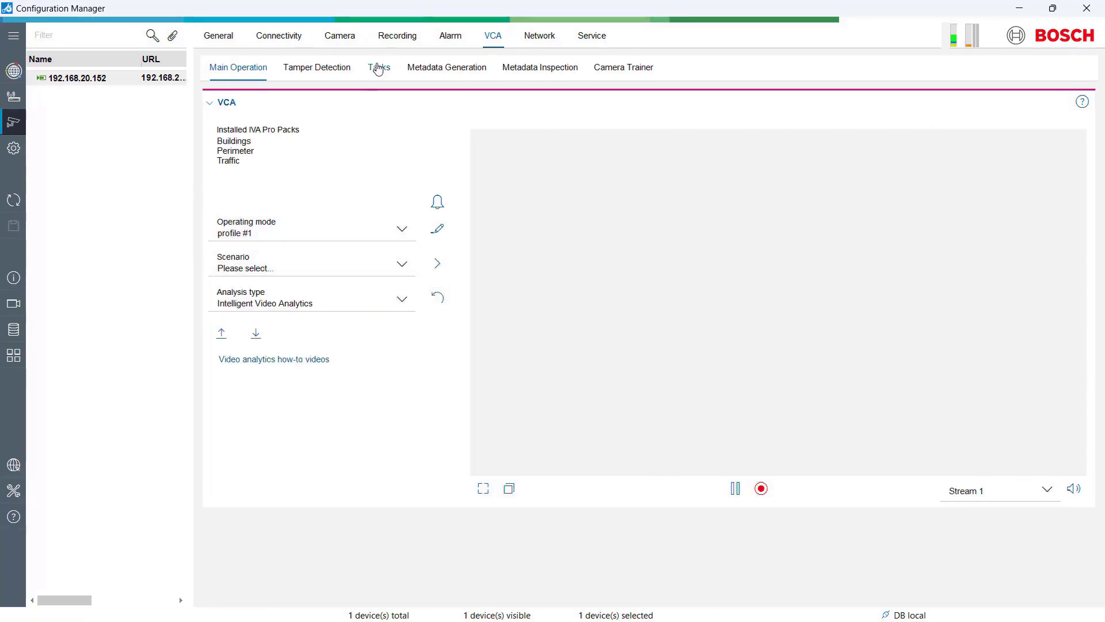
# - Create a video analytics task with the Counter trigger and name it TrafficCounter
pyautogui.click(378, 68)
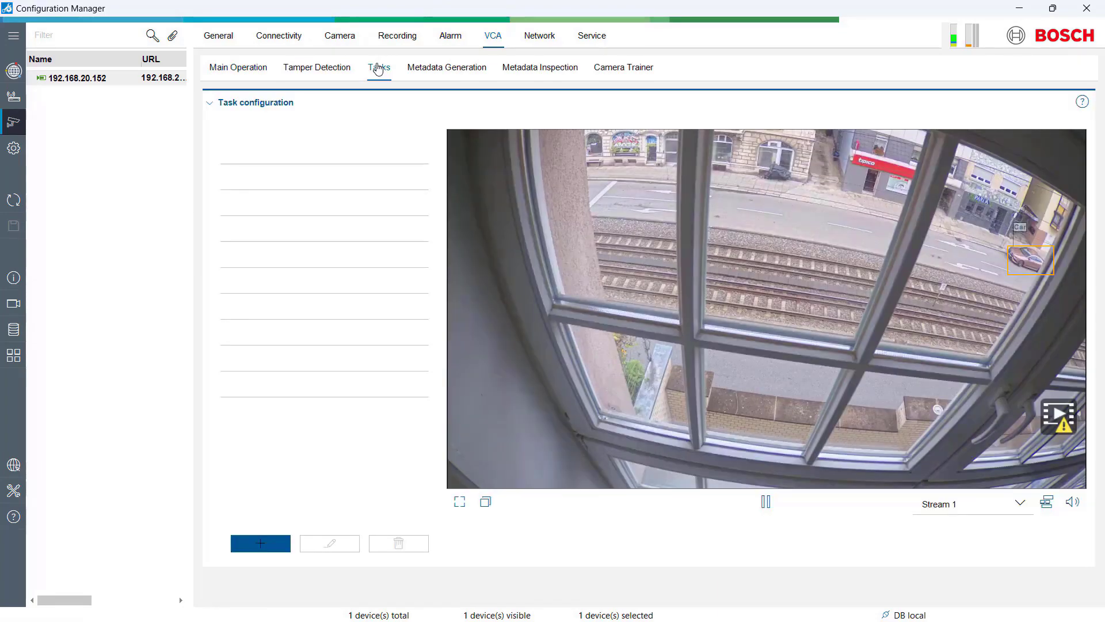
pyautogui.scroll(-3, 300, 397)
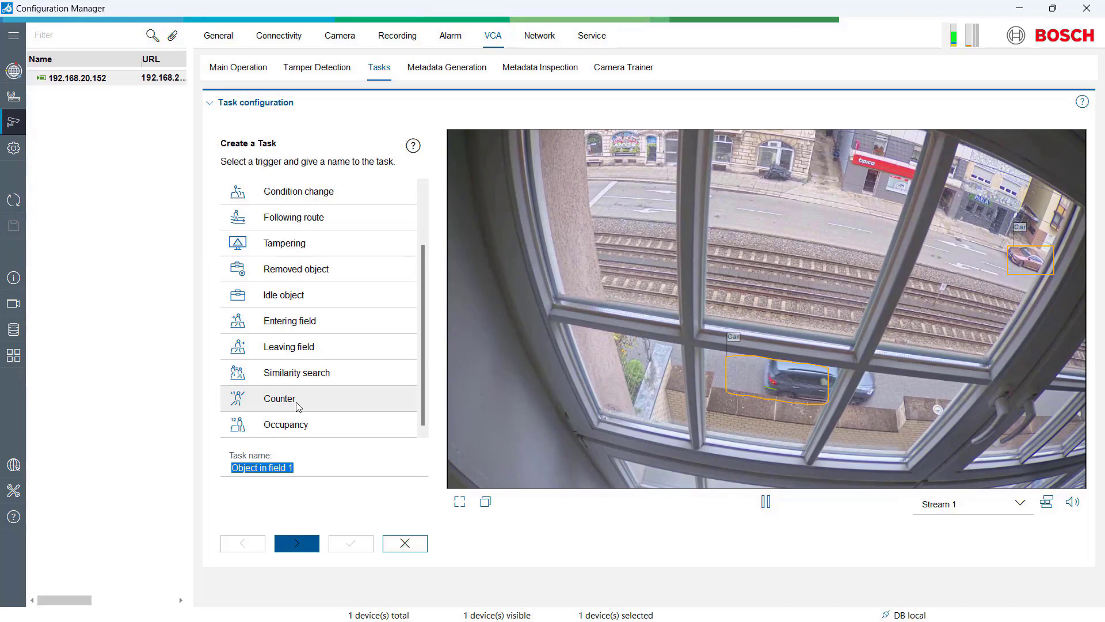
pyautogui.click(282, 399)
pyautogui.click(273, 471)
pyautogui.write('TrafficCo')
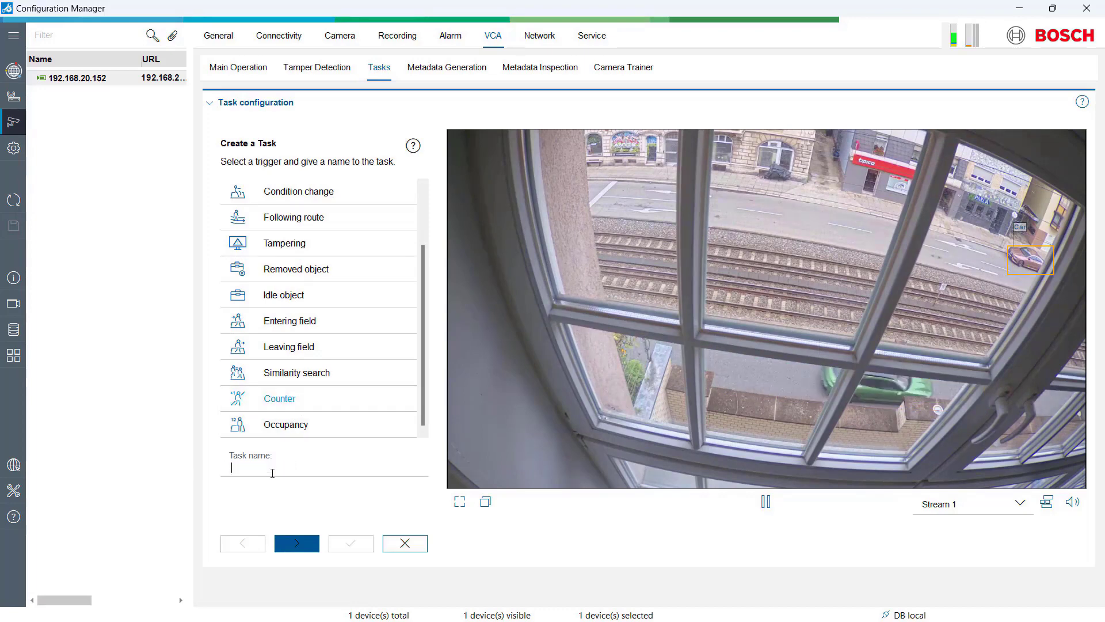
pyautogui.write('unter')
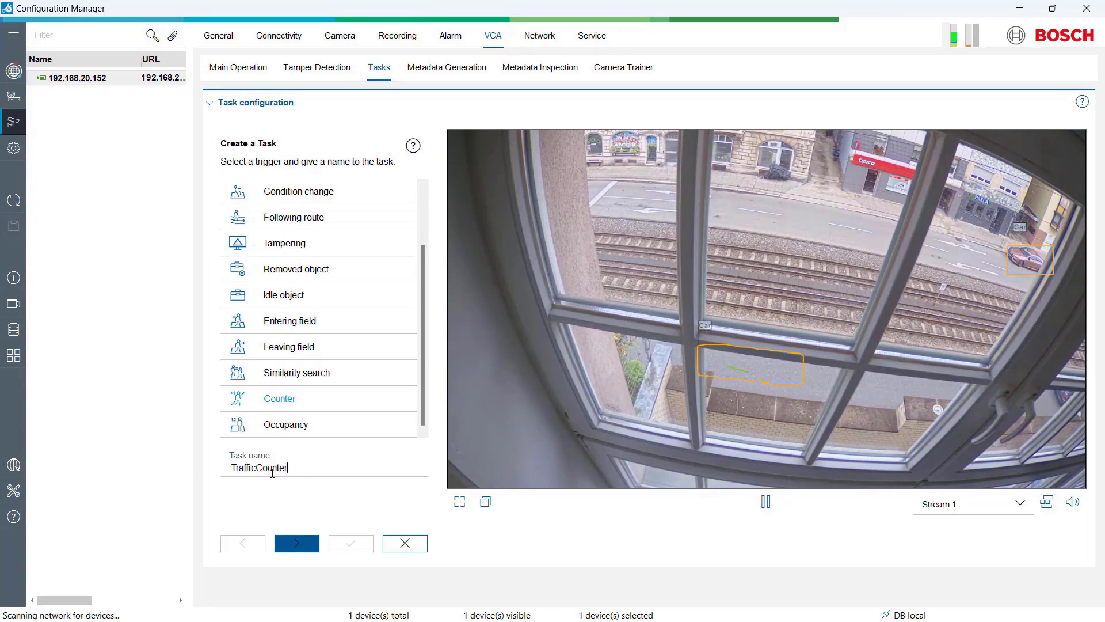
# - Create the TrafficCounter counting line and place it across the road beyond the tram tracks
pyautogui.click(287, 538)
pyautogui.click(269, 251)
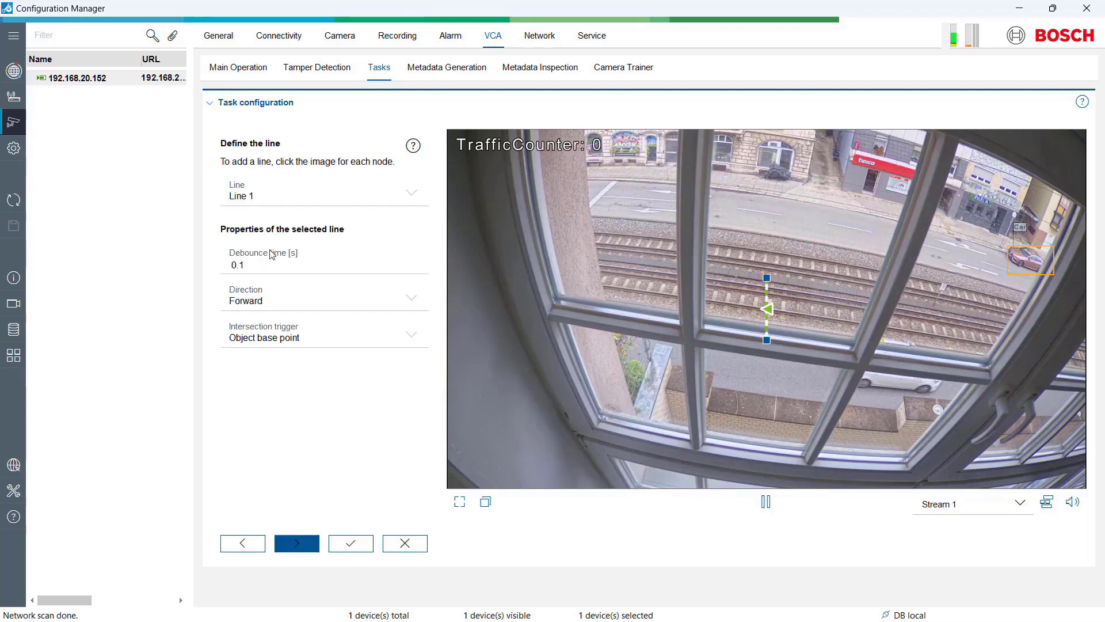
pyautogui.moveTo(767, 278); pyautogui.dragTo(793, 199)
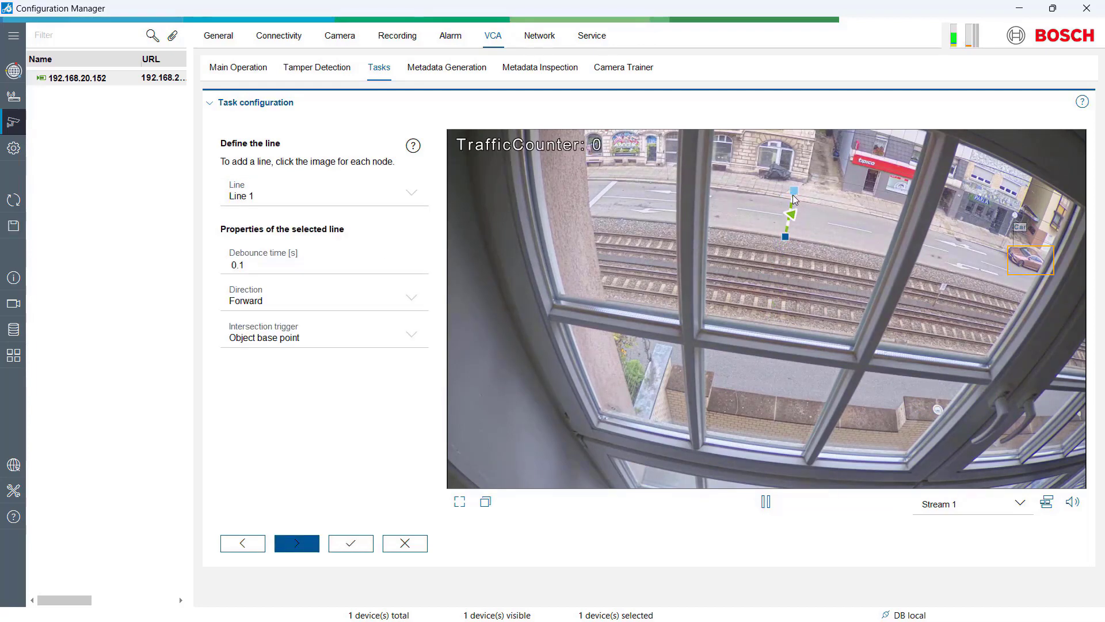
# - Go through the remaining limit and filter settings of the TrafficCounter task and finish it
pyautogui.click(296, 542)
pyautogui.click(296, 543)
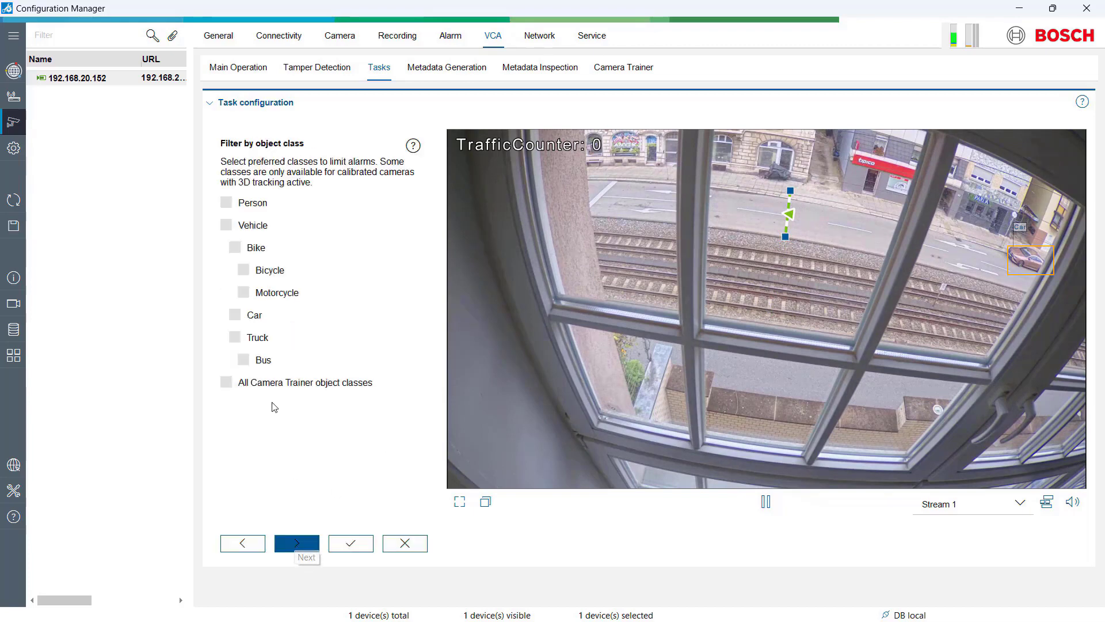
pyautogui.click(299, 547)
pyautogui.click(297, 544)
pyautogui.click(298, 544)
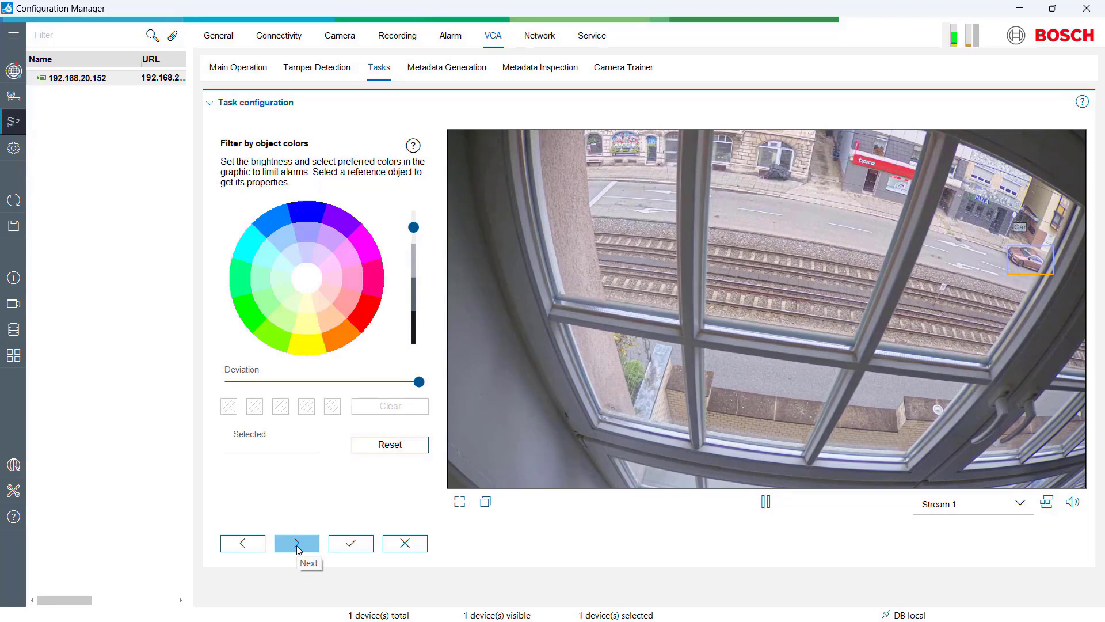
pyautogui.click(298, 544)
pyautogui.click(356, 550)
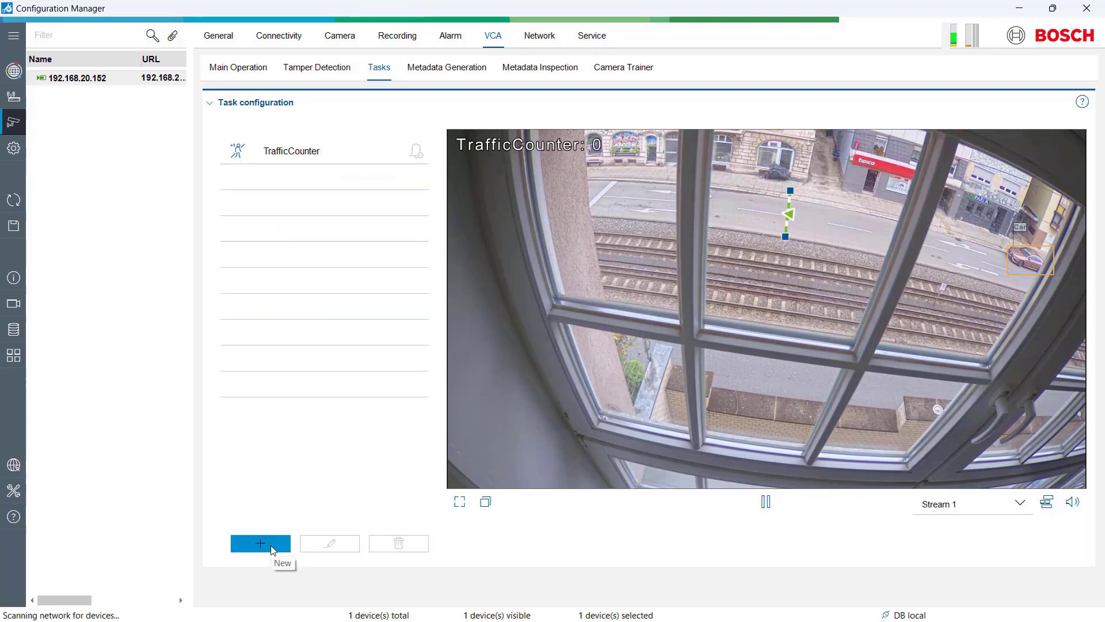
# - Create a second task with the Counter trigger and name it PedestrianCounter
pyautogui.click(271, 544)
pyautogui.scroll(-3, 297, 398)
pyautogui.click(297, 398)
pyautogui.click(232, 468)
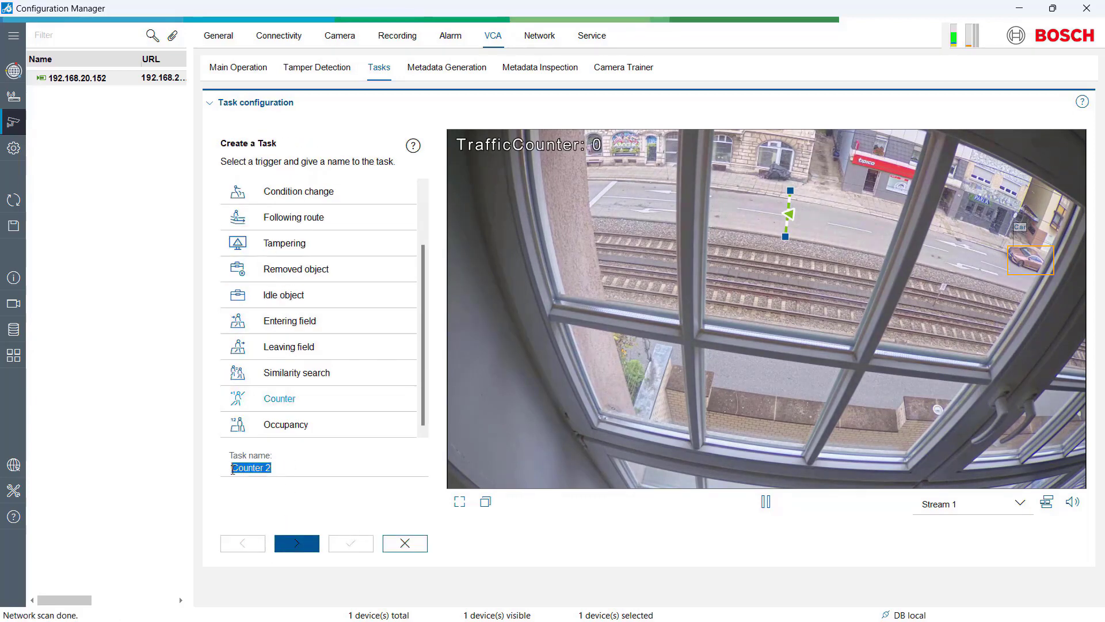
pyautogui.write('PedestrianCounter')
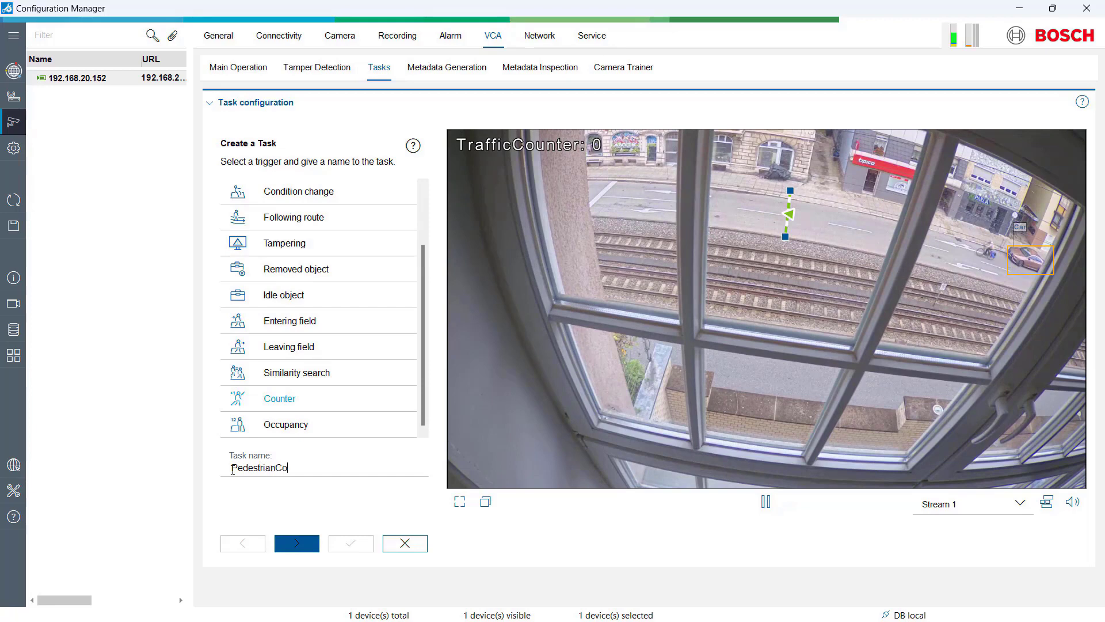
# - Create the PedestrianCounter line, place it across the far sidewalk just above the traffic line, and make it non-directional
pyautogui.click(306, 547)
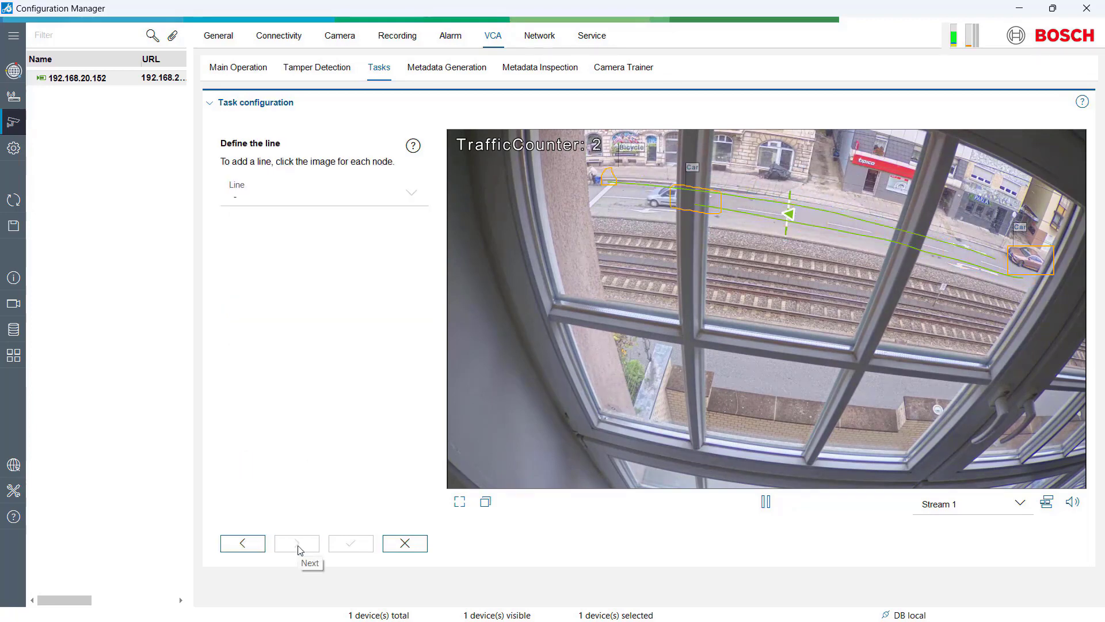
pyautogui.click(302, 196)
pyautogui.click(345, 271)
pyautogui.moveTo(767, 278); pyautogui.dragTo(795, 169)
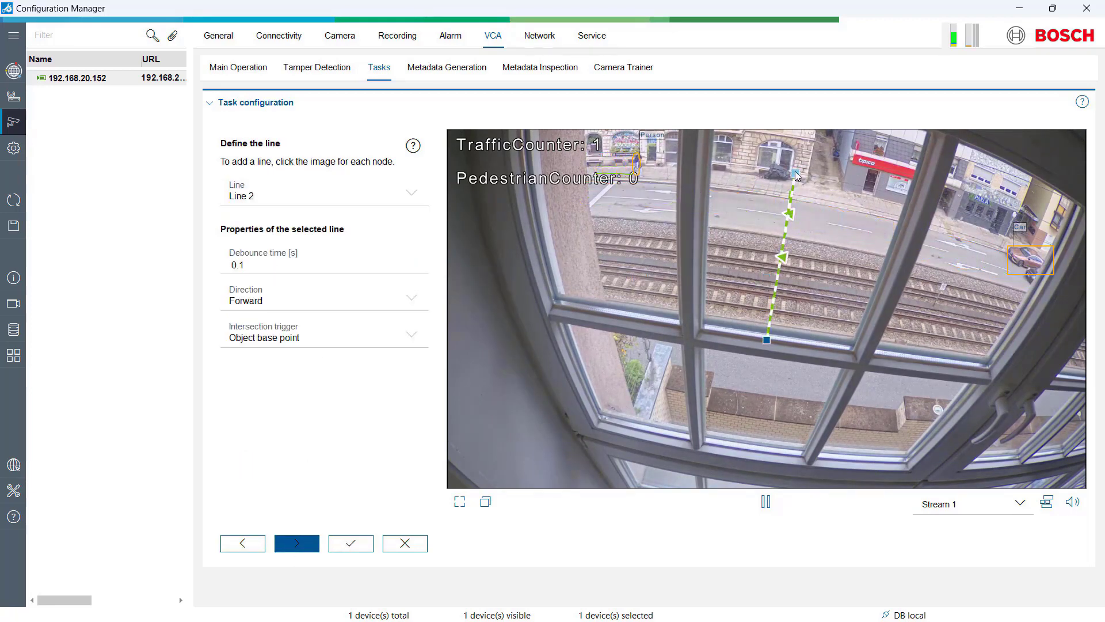
pyautogui.moveTo(767, 339); pyautogui.dragTo(792, 211)
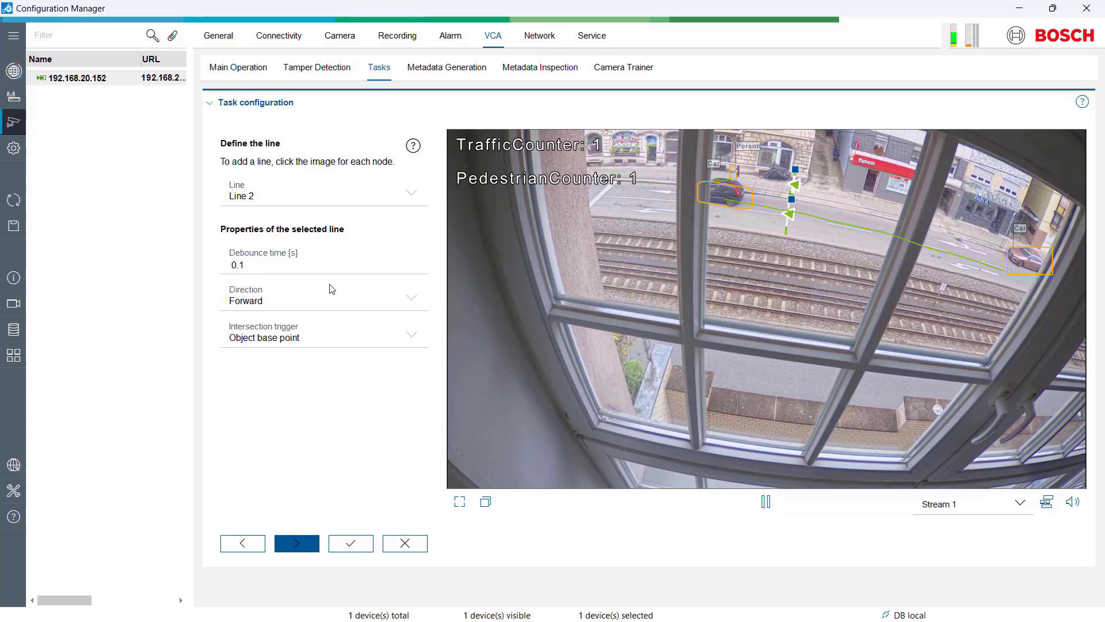
pyautogui.click(309, 299)
pyautogui.click(293, 334)
# - Restrict the PedestrianCounter task to the Person object class and finish it
pyautogui.click(300, 543)
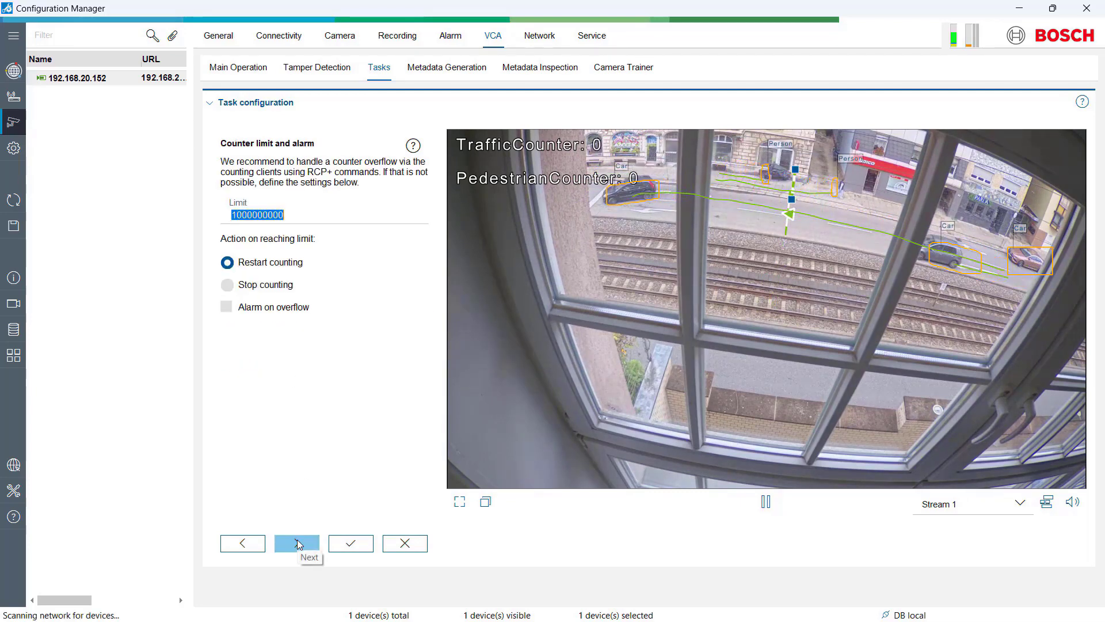
pyautogui.click(300, 543)
pyautogui.click(229, 204)
pyautogui.click(301, 544)
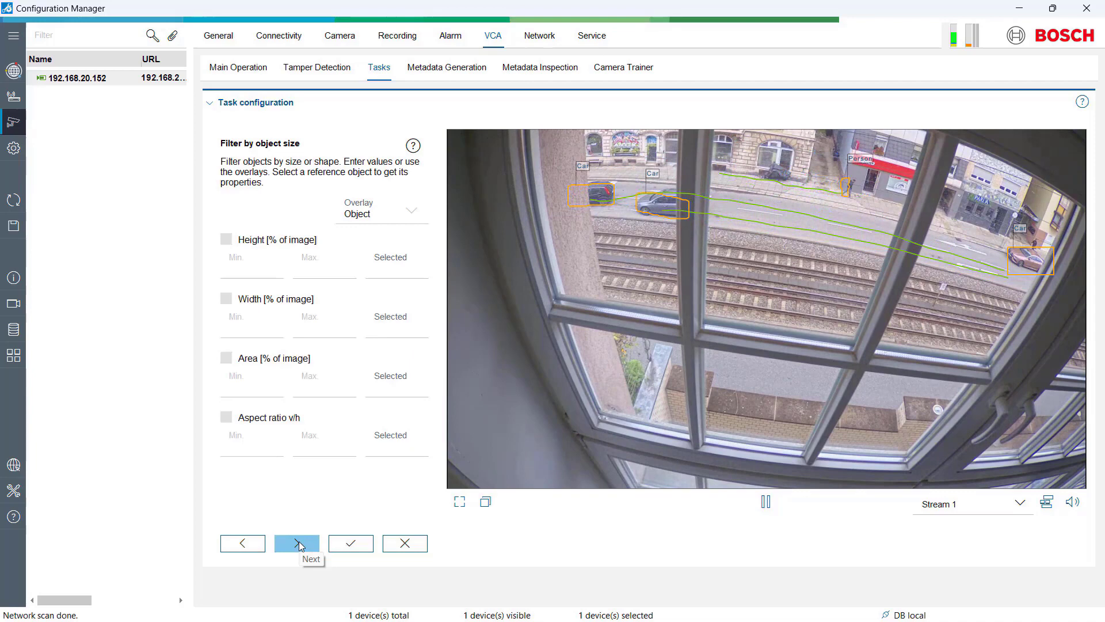
pyautogui.click(300, 545)
pyautogui.click(297, 543)
pyautogui.click(351, 542)
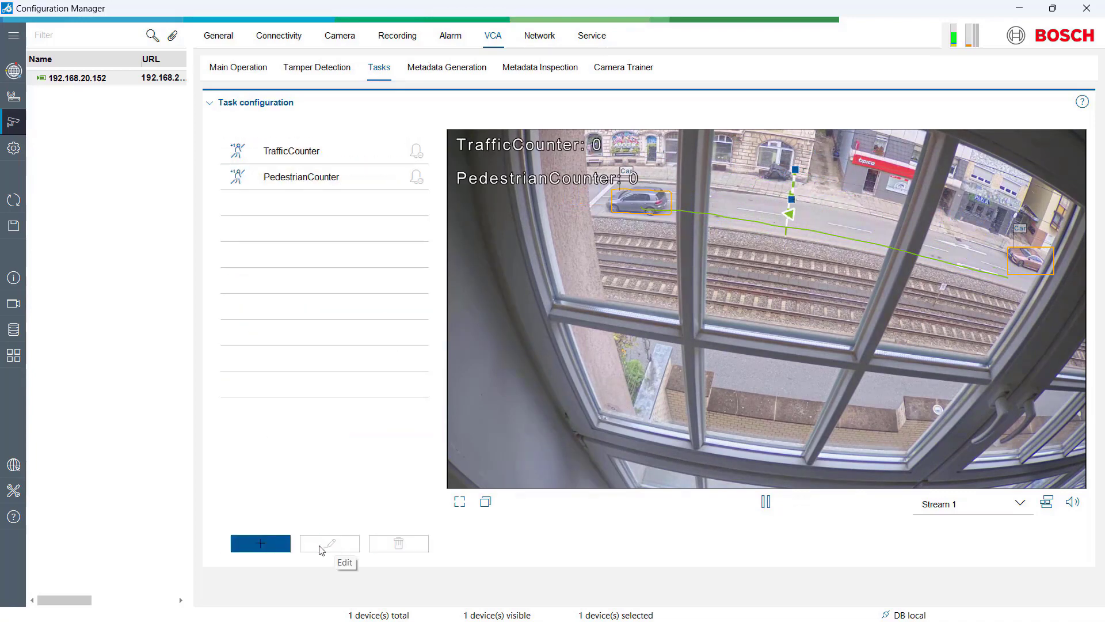
# - Create a task with the Occupancy trigger and name it RedLightOccupancy
pyautogui.click(279, 543)
pyautogui.scroll(-2, 299, 329)
pyautogui.click(286, 424)
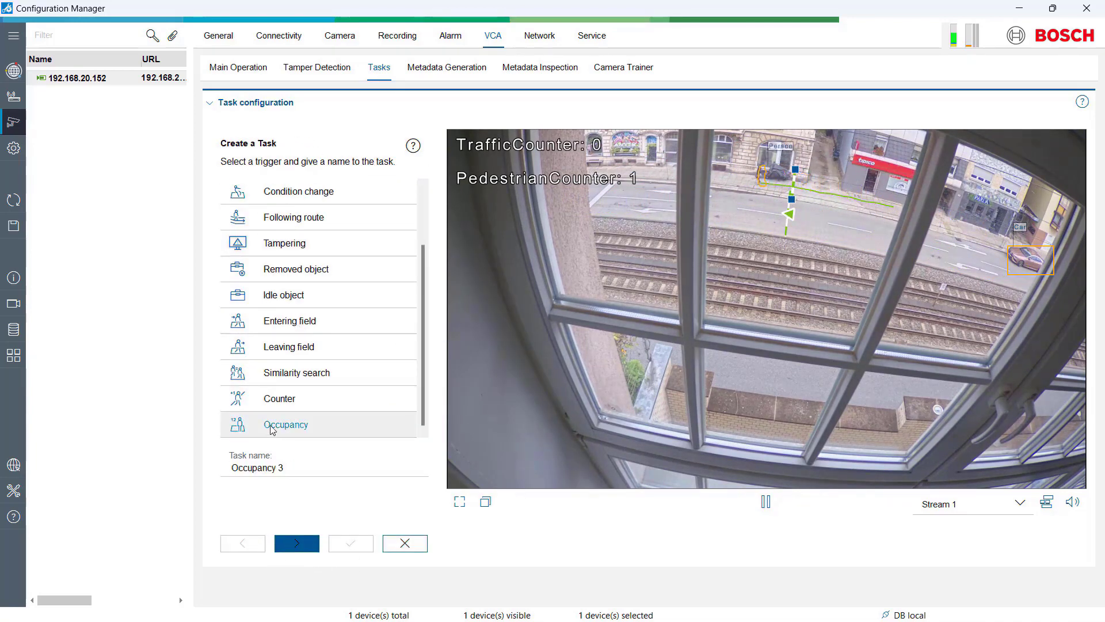
pyautogui.write('RedLightOccupa')
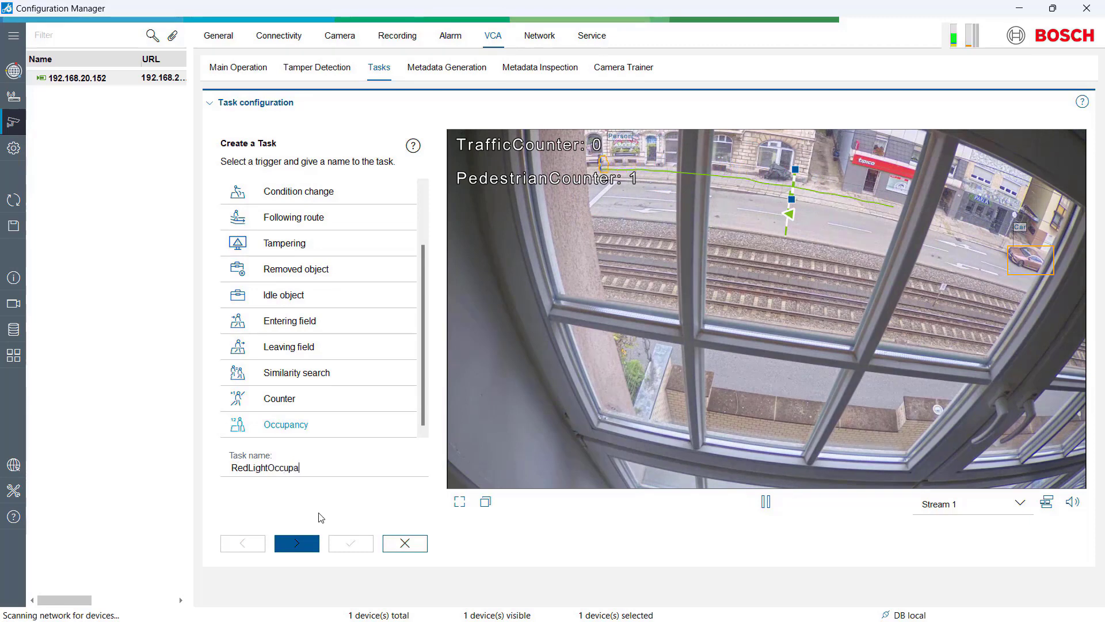
pyautogui.write('ncy')
# - Create the RedLightOccupancy detection field and stretch its four corners along the visible road beyond the tracks
pyautogui.click(297, 543)
pyautogui.click(270, 201)
pyautogui.click(254, 256)
pyautogui.moveTo(736, 278); pyautogui.dragTo(615, 177)
pyautogui.moveTo(736, 340); pyautogui.dragTo(581, 212)
pyautogui.moveTo(798, 278); pyautogui.dragTo(1046, 255)
pyautogui.moveTo(798, 340); pyautogui.dragTo(1027, 292)
# - Add extra nodes to the upper and lower edges of the occupancy field and fit them to the road's curve
pyautogui.rightClick(757, 250)
pyautogui.click(805, 294)
pyautogui.moveTo(805, 253); pyautogui.dragTo(863, 208)
pyautogui.rightClick(758, 204)
pyautogui.click(805, 248)
pyautogui.rightClick(667, 184)
pyautogui.click(714, 228)
pyautogui.moveTo(739, 193); pyautogui.dragTo(725, 185)
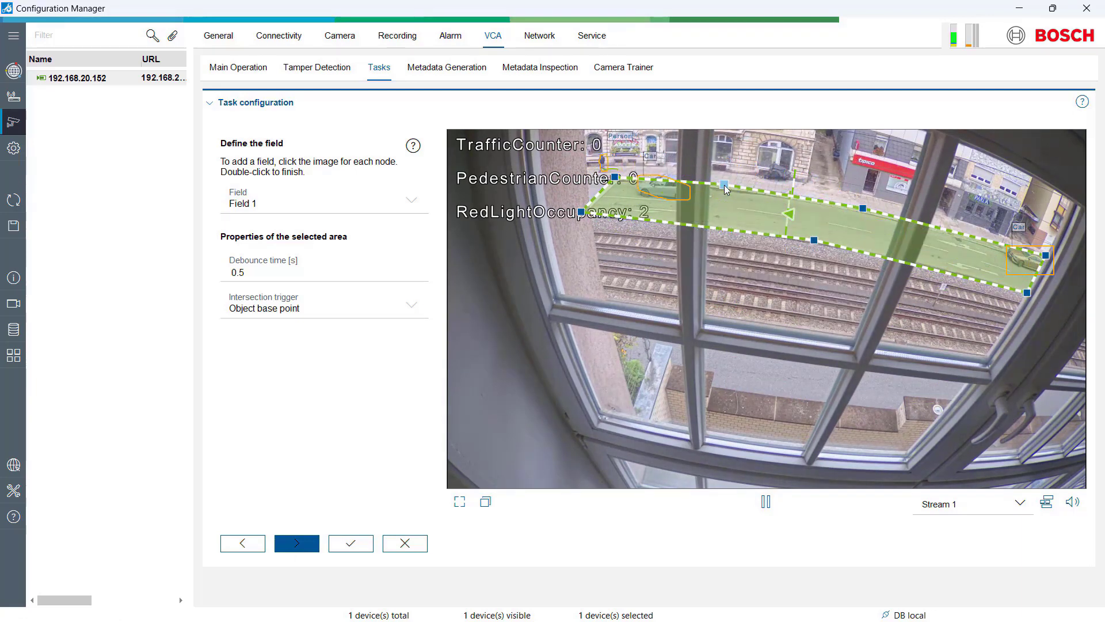
# - Restrict the RedLightOccupancy task to the Vehicle object class and finish it
pyautogui.click(295, 549)
pyautogui.click(294, 550)
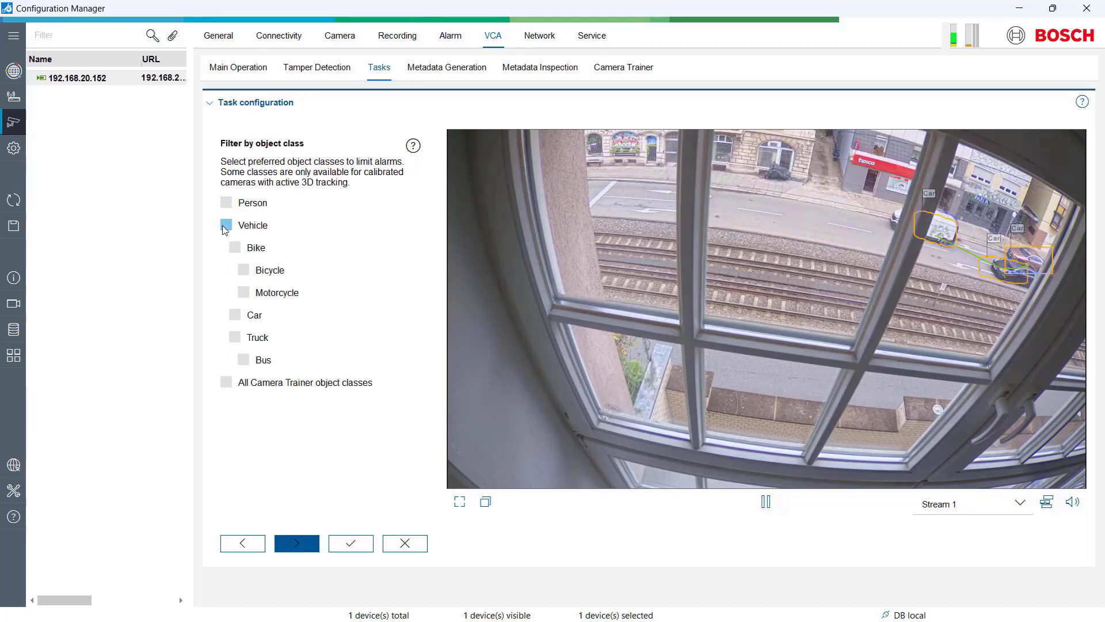
pyautogui.click(295, 547)
pyautogui.click(295, 546)
pyautogui.click(296, 546)
pyautogui.click(348, 547)
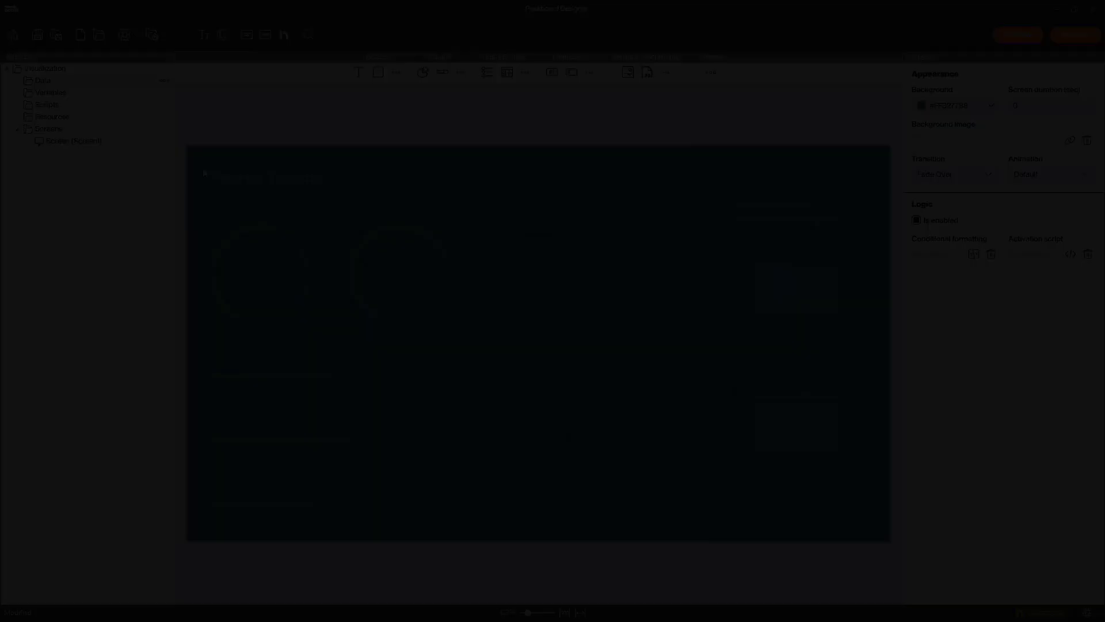
# - In Peakboard Designer, add an MQTT data source named TrafficControlData with broker templates.peakboard.rocks
pyautogui.rightClick(96, 84)
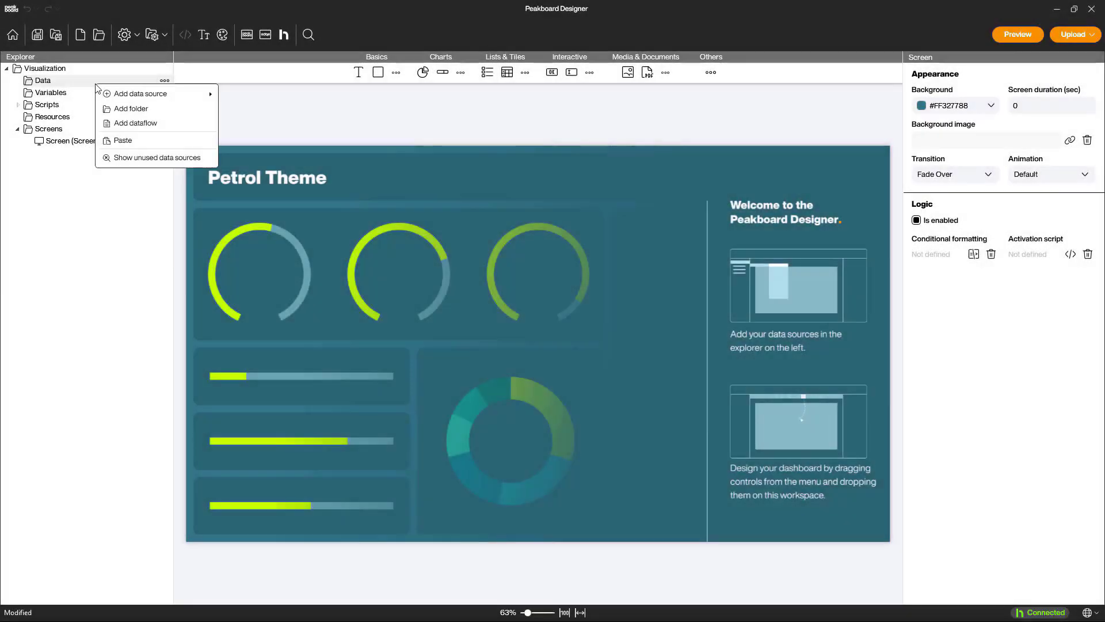
pyautogui.moveTo(129, 95)
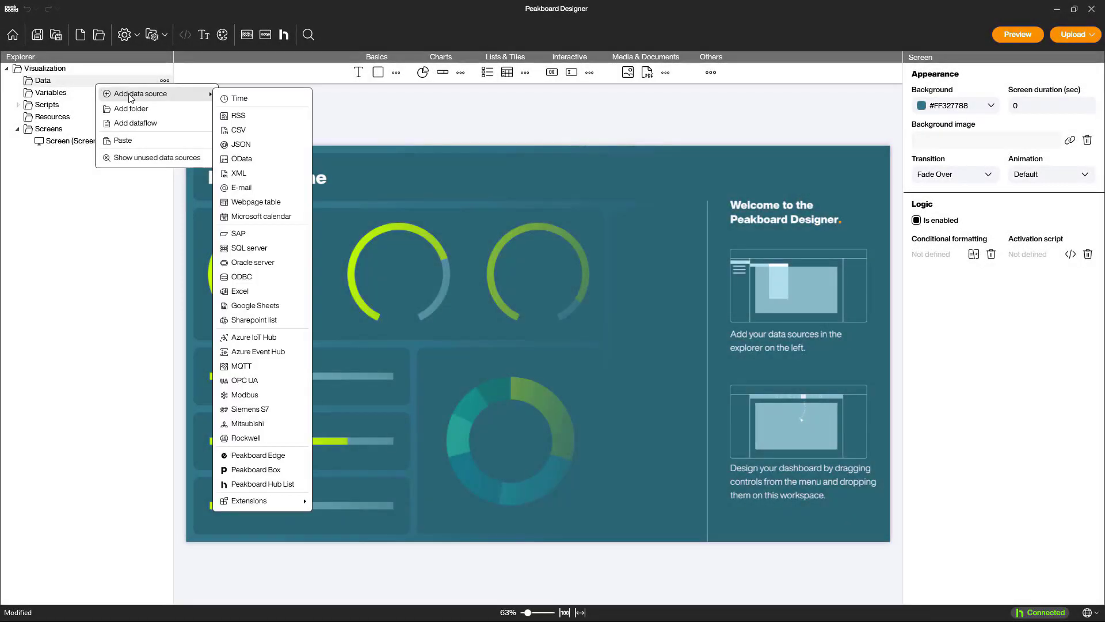
pyautogui.click(268, 369)
pyautogui.click(886, 116)
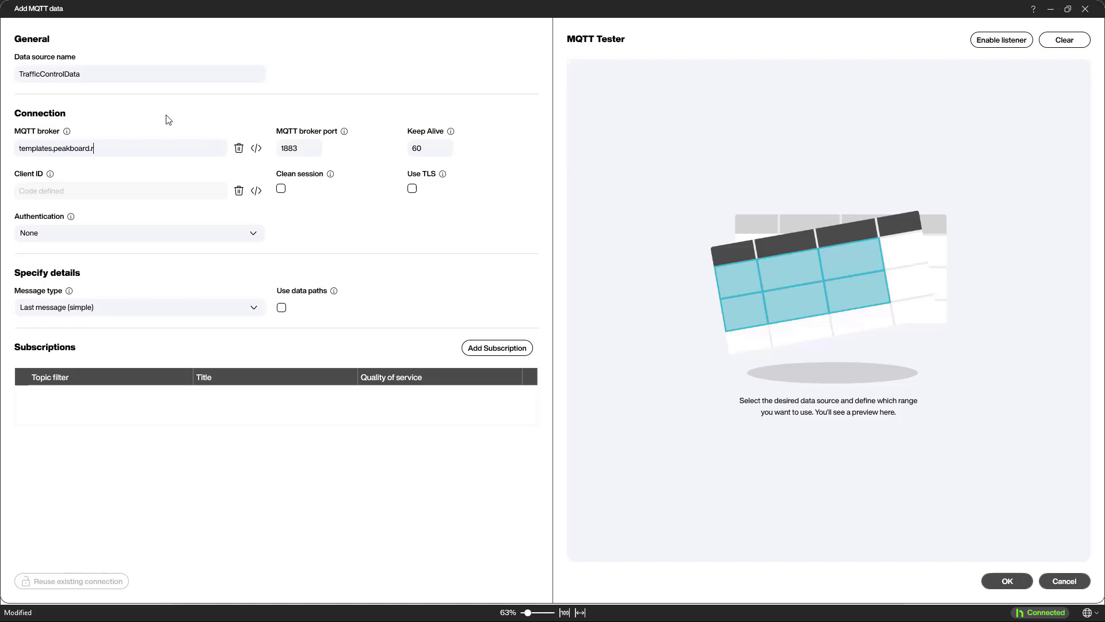
# - Add a subscription with the TrafficCounter topic copied from MQTT Explorer, title it TrafficCounter, and test it with the listener
pyautogui.click(479, 347)
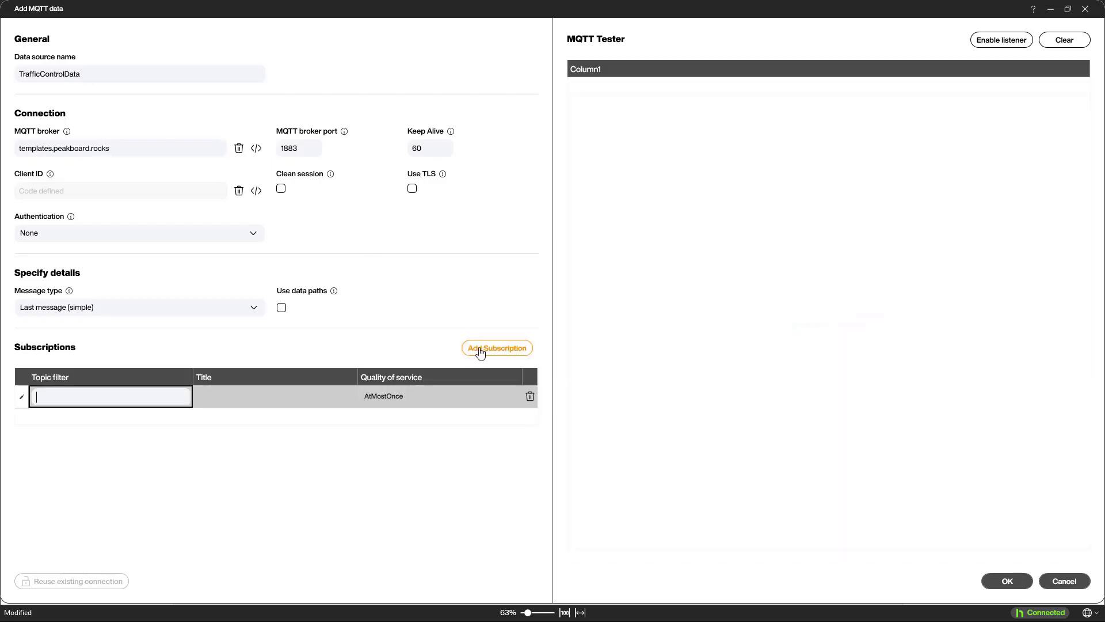
pyautogui.click(699, 607)
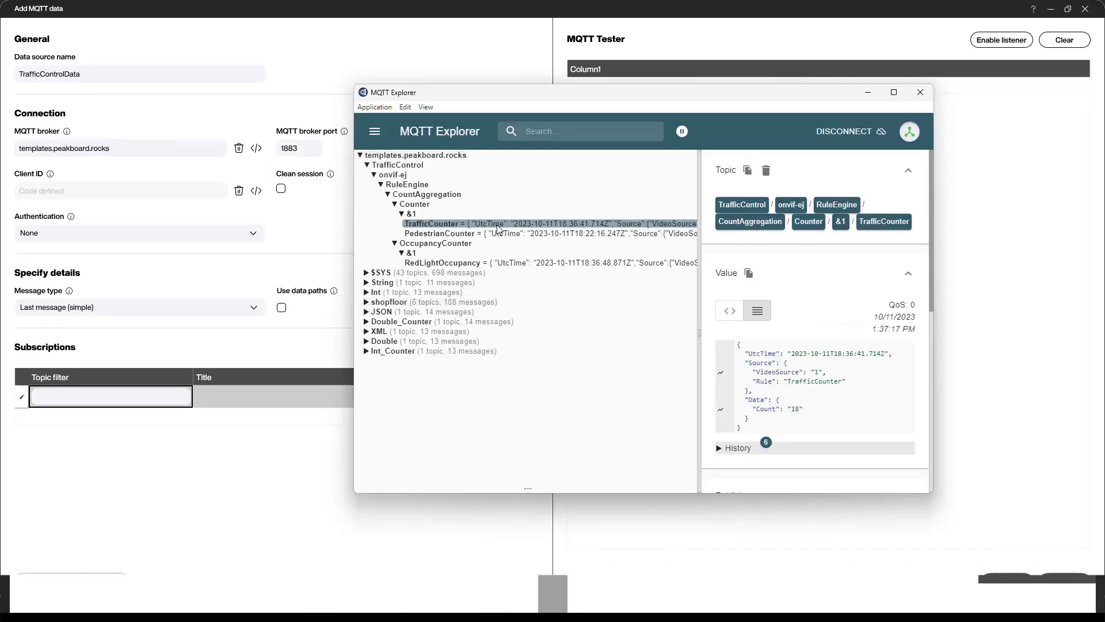
pyautogui.click(747, 169)
pyautogui.click(112, 400)
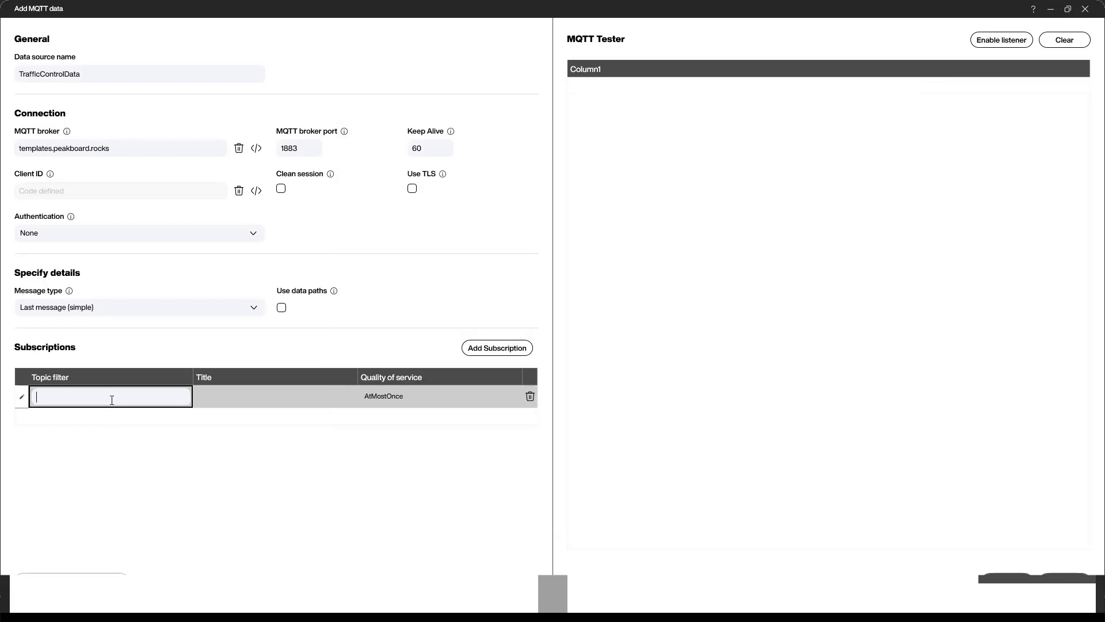
pyautogui.click(226, 397)
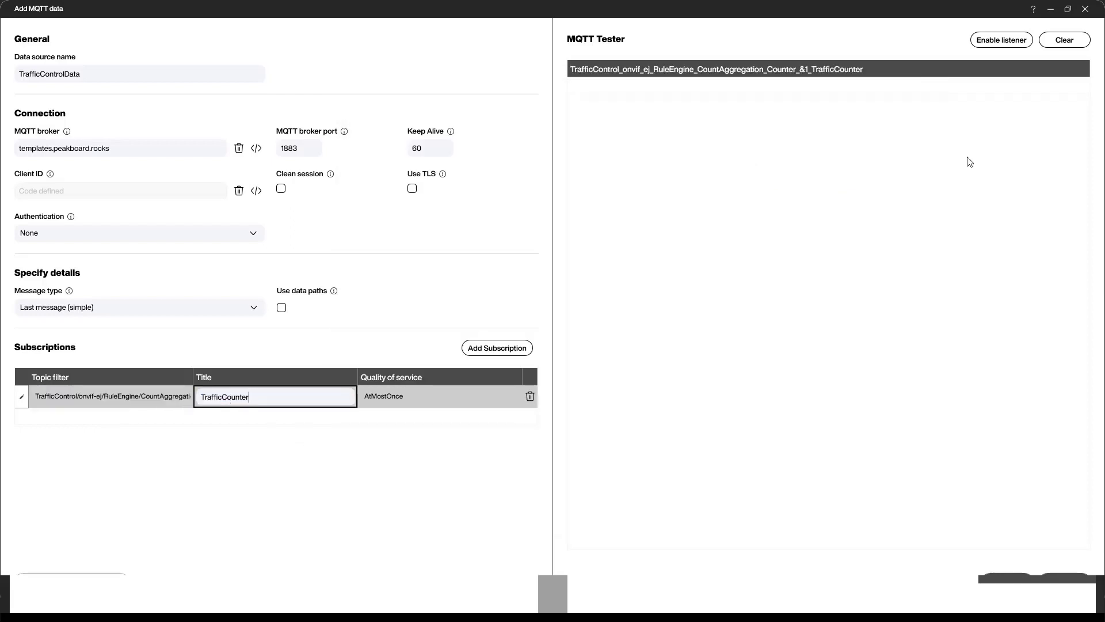
pyautogui.click(996, 41)
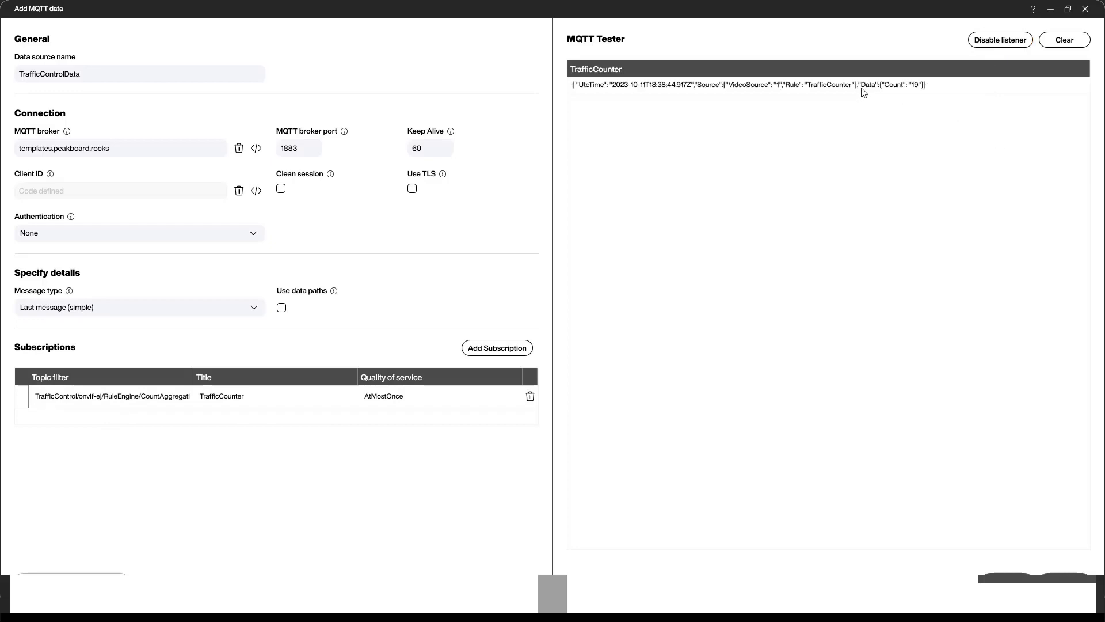
# - Use data path Data.Count for the TrafficCounter, PedestrianCounter and RedLightOccupancy subscriptions, run the listener, and save the data source
pyautogui.click(281, 308)
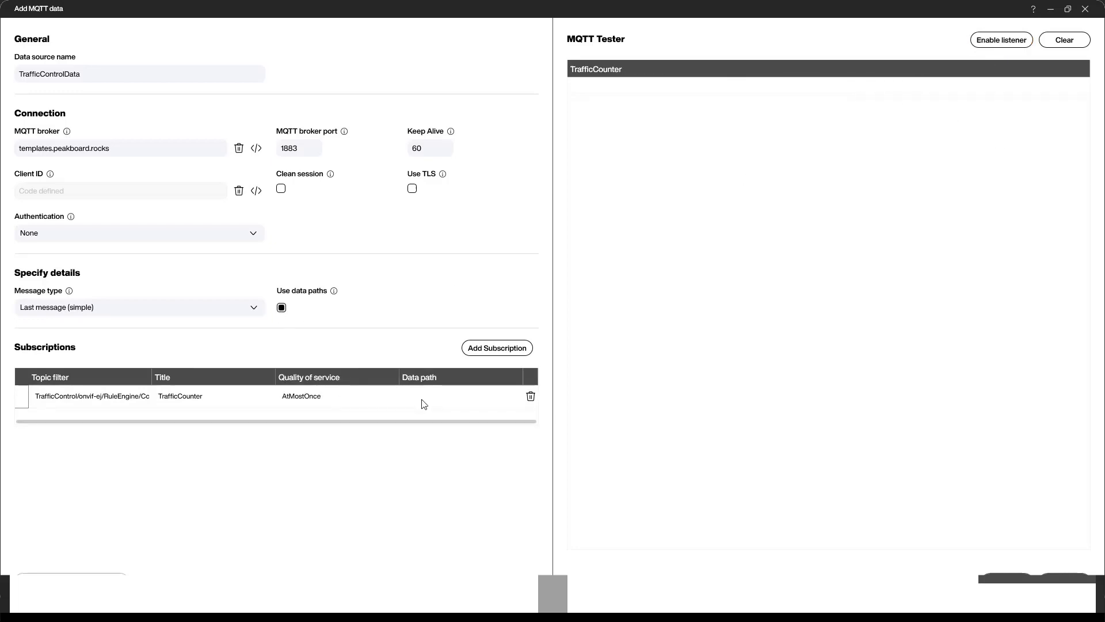
pyautogui.click(423, 401)
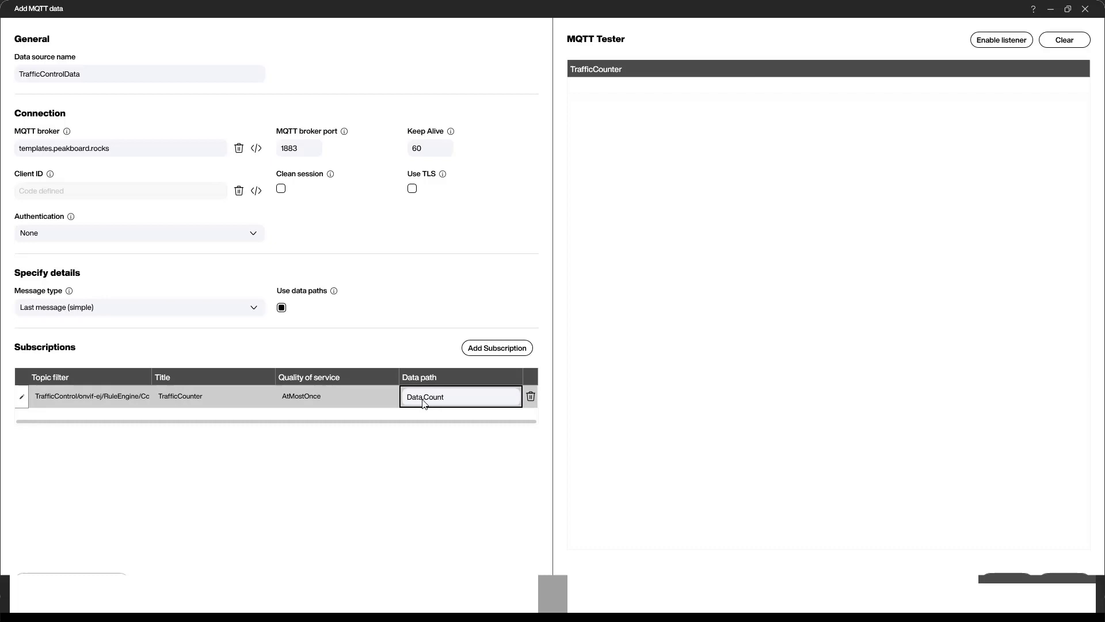
pyautogui.click(998, 85)
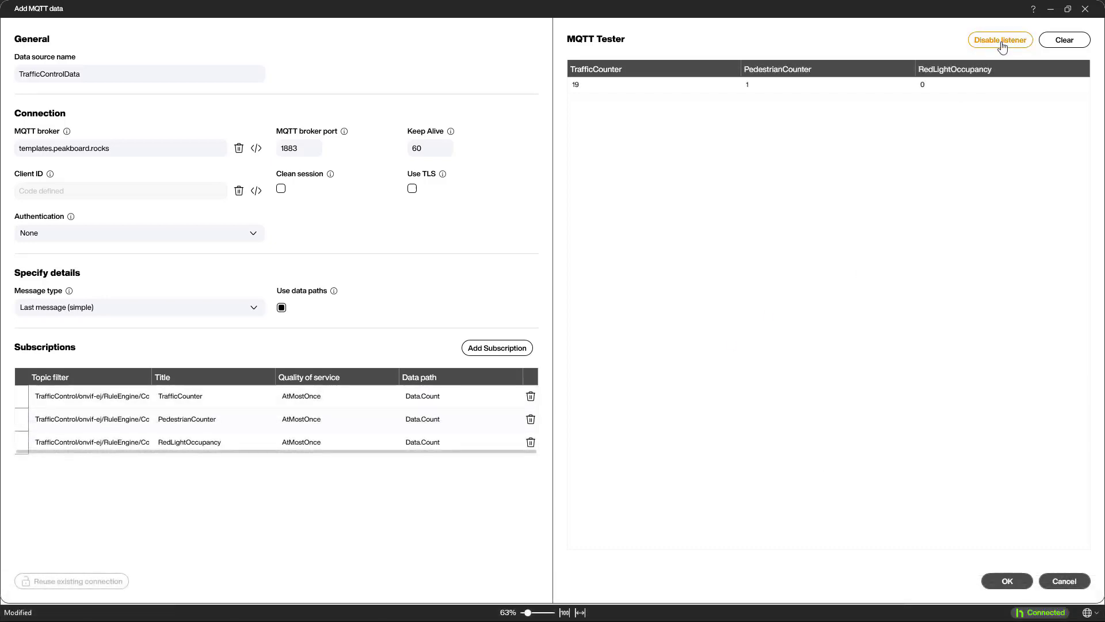
pyautogui.click(1006, 580)
# - Add a dataflow named TrafficControlDataDF to TrafficControlData and insert a Change column data type step
pyautogui.rightClick(75, 92)
pyautogui.click(146, 134)
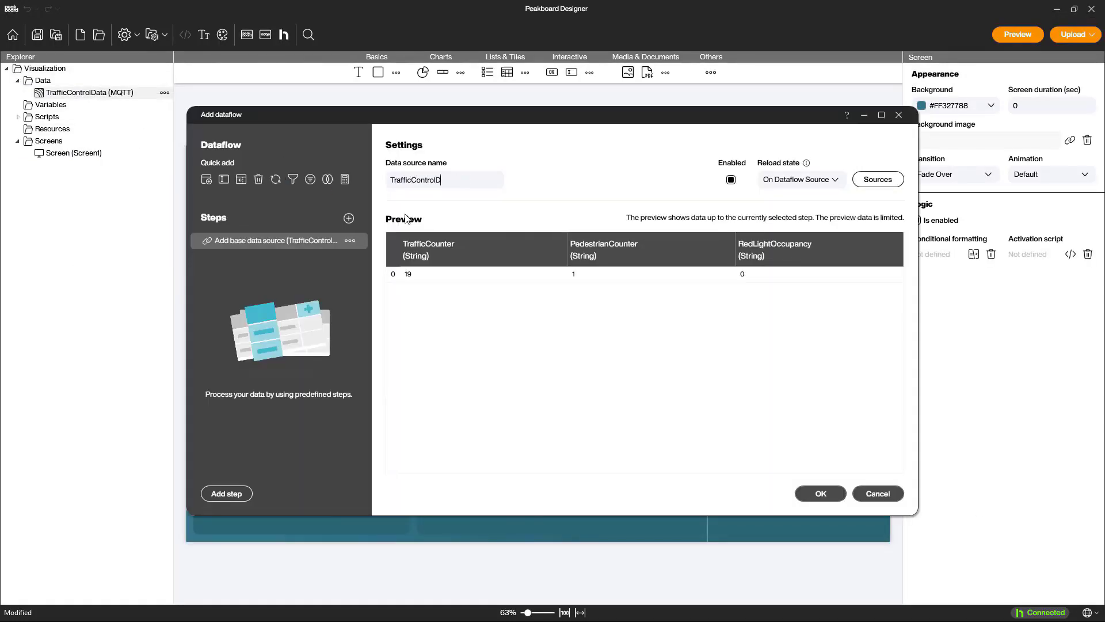
pyautogui.click(349, 219)
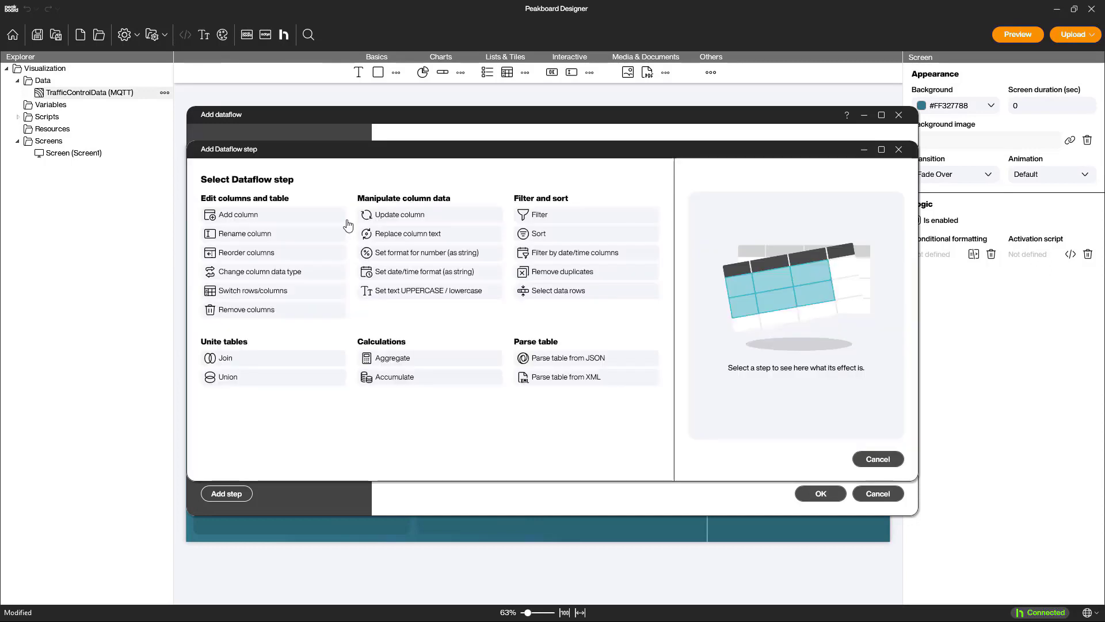
pyautogui.click(321, 274)
pyautogui.click(835, 463)
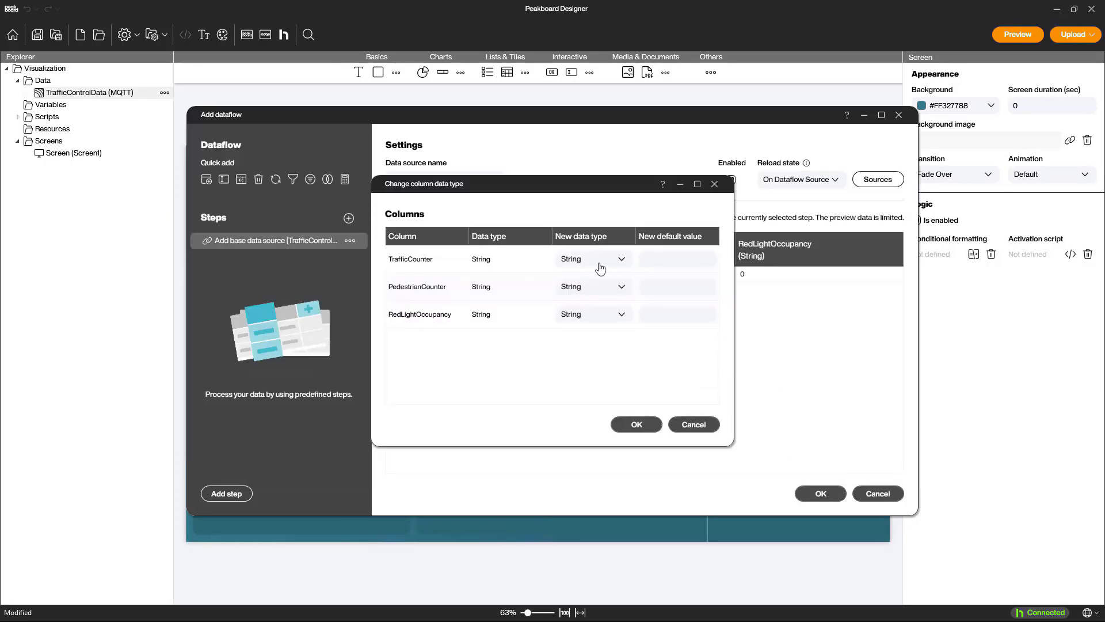
# - Convert the TrafficCounter, PedestrianCounter and RedLightOccupancy columns to Number and save the dataflow
pyautogui.click(583, 295)
pyautogui.click(587, 323)
pyautogui.click(587, 315)
pyautogui.click(587, 356)
pyautogui.click(636, 424)
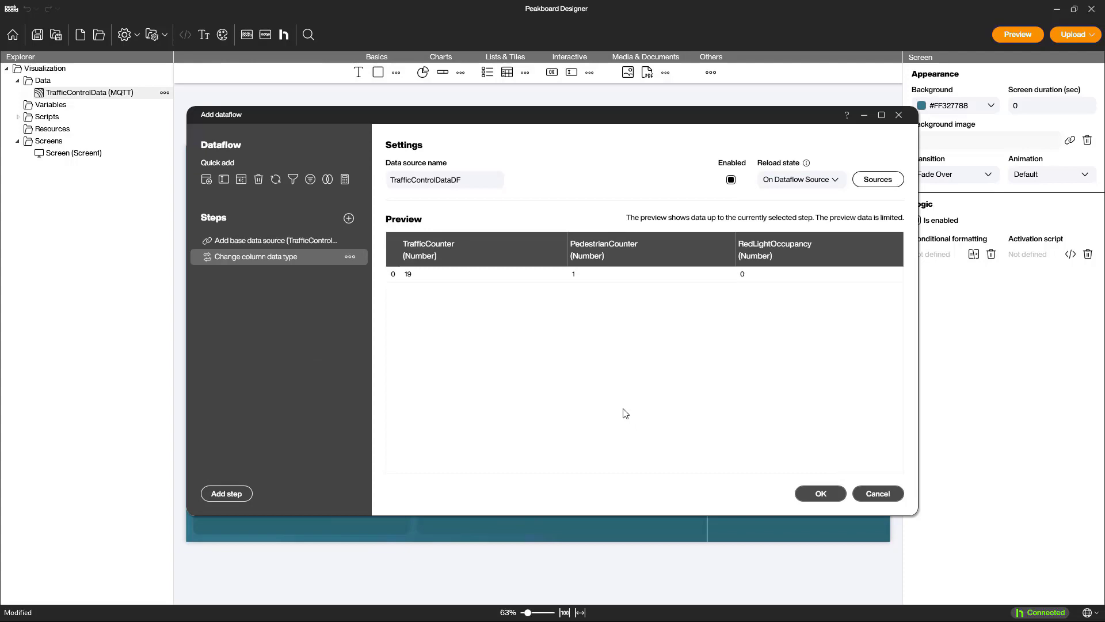
pyautogui.click(820, 495)
# - Add a time data source named Time with the default format and timezone
pyautogui.rightClick(58, 80)
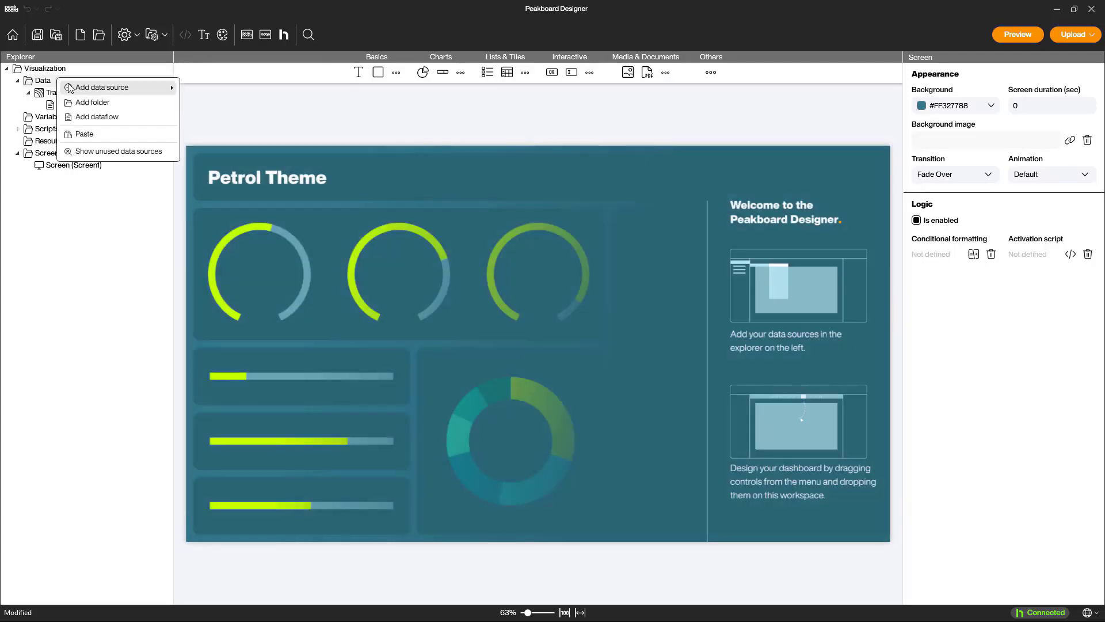
pyautogui.moveTo(84, 87)
pyautogui.click(197, 93)
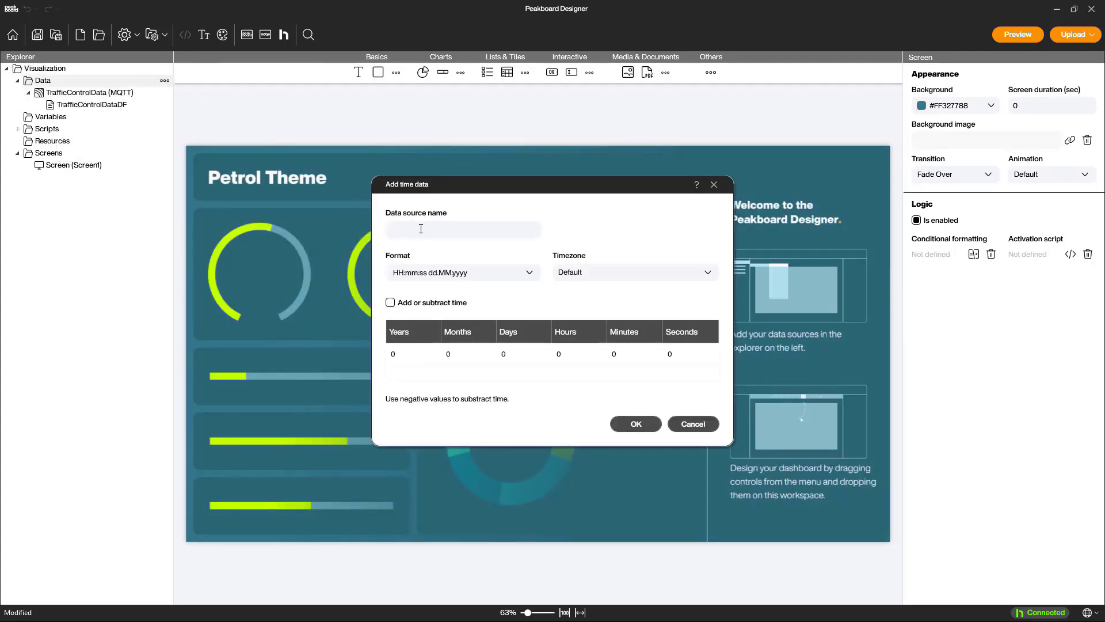
pyautogui.click(636, 423)
# - Place a header rectangle across the top of the dashboard and a text control about 1180 by 120 px inside it
pyautogui.click(378, 71)
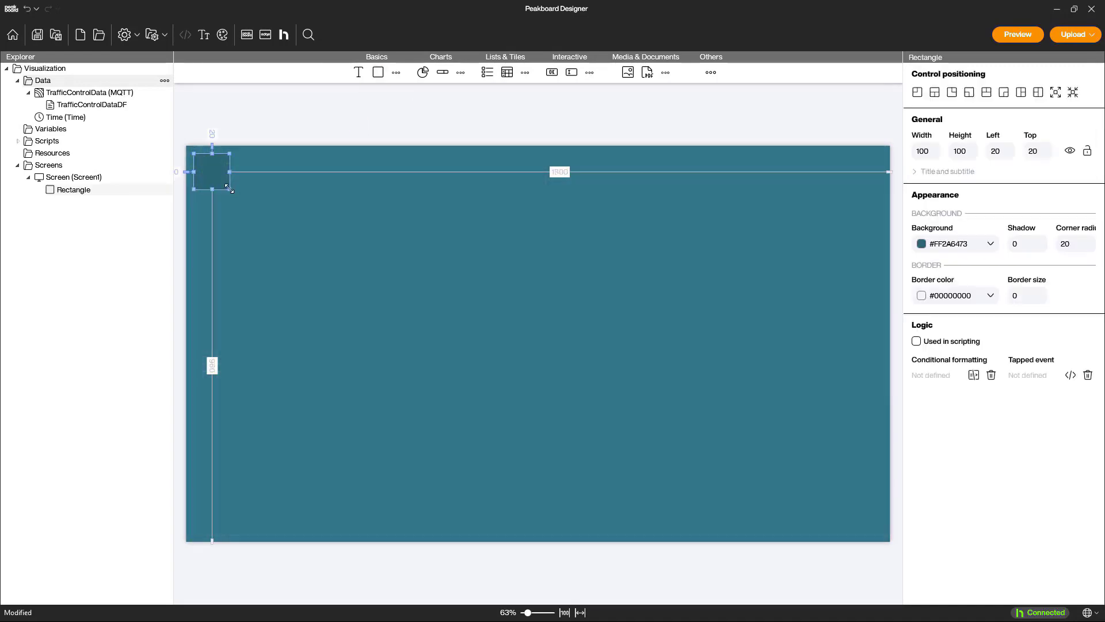
pyautogui.moveTo(230, 190); pyautogui.dragTo(883, 211)
pyautogui.click(359, 72)
pyautogui.moveTo(221, 175); pyautogui.dragTo(227, 181)
# - Set the header text to "Traffic Control Dashboard" and give it a large heading font style
pyautogui.doubleClick(227, 176)
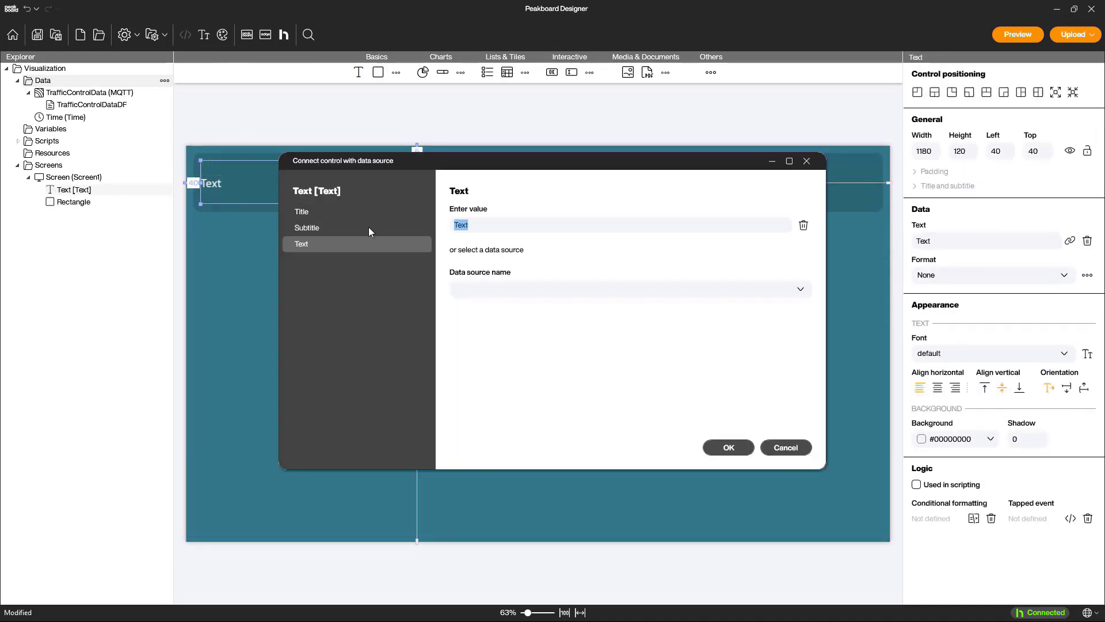
pyautogui.write('Traffic Control Dashboard')
pyautogui.click(728, 447)
pyautogui.click(993, 353)
pyautogui.click(933, 410)
pyautogui.click(539, 345)
# - Place the Time data at the header's right end, formatted as h:mm tt, centred horizontally, in font style header3
pyautogui.moveTo(64, 117); pyautogui.dragTo(806, 180)
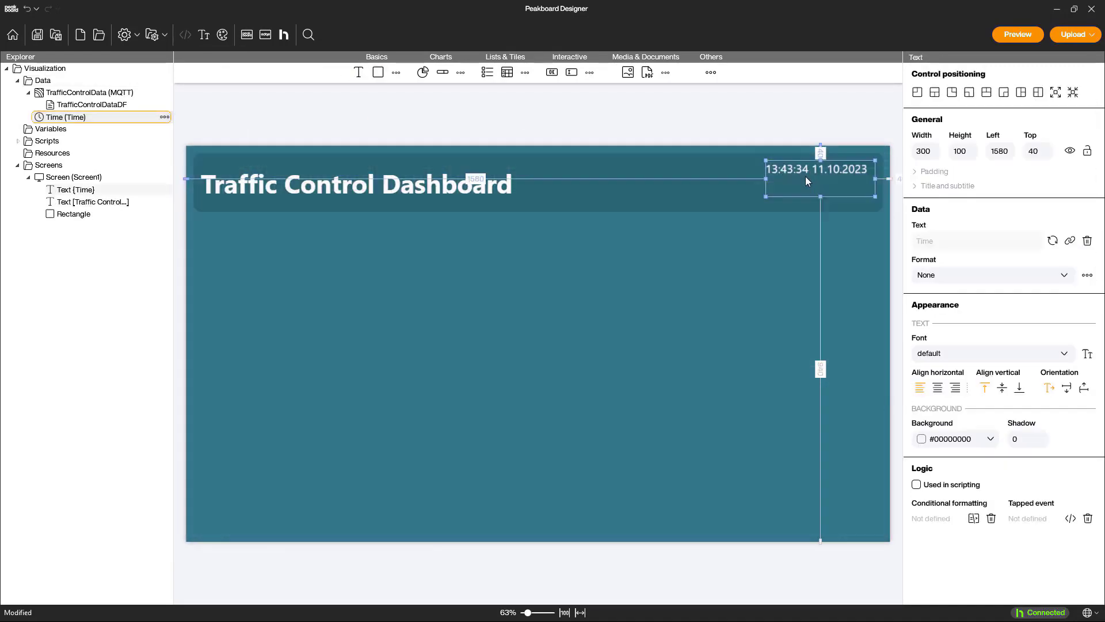
pyautogui.click(1087, 274)
pyautogui.click(359, 205)
pyautogui.moveTo(518, 286); pyautogui.dragTo(270, 257)
pyautogui.write('h:mm tt')
pyautogui.click(682, 469)
pyautogui.click(938, 388)
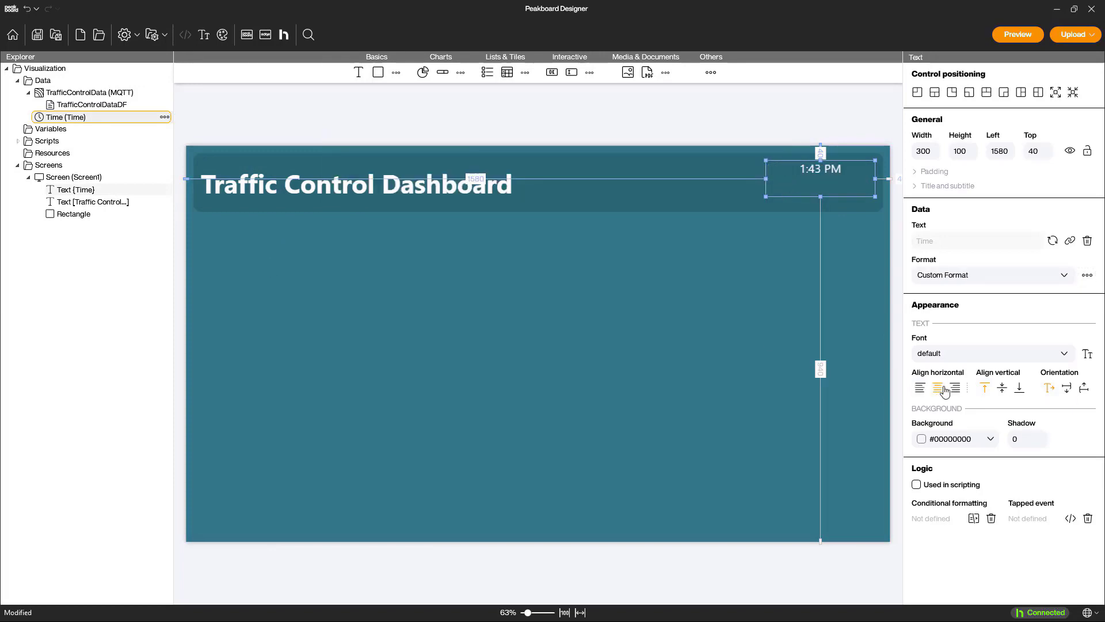
pyautogui.click(993, 353)
pyautogui.click(933, 434)
# - Duplicate the time text just below the original and change its output format to MM/dd/yyyy
pyautogui.hotkey('ctrl', 'v')
pyautogui.moveTo(829, 180); pyautogui.dragTo(824, 190)
pyautogui.click(1088, 275)
pyautogui.write('MM/dd')
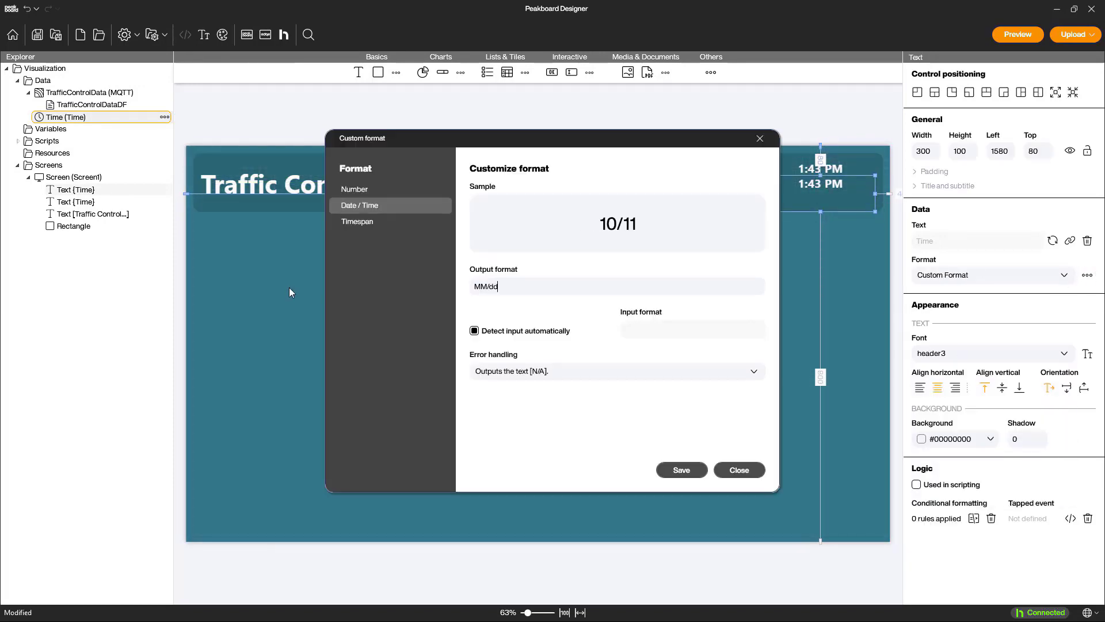
pyautogui.write('/yyyy')
pyautogui.click(681, 470)
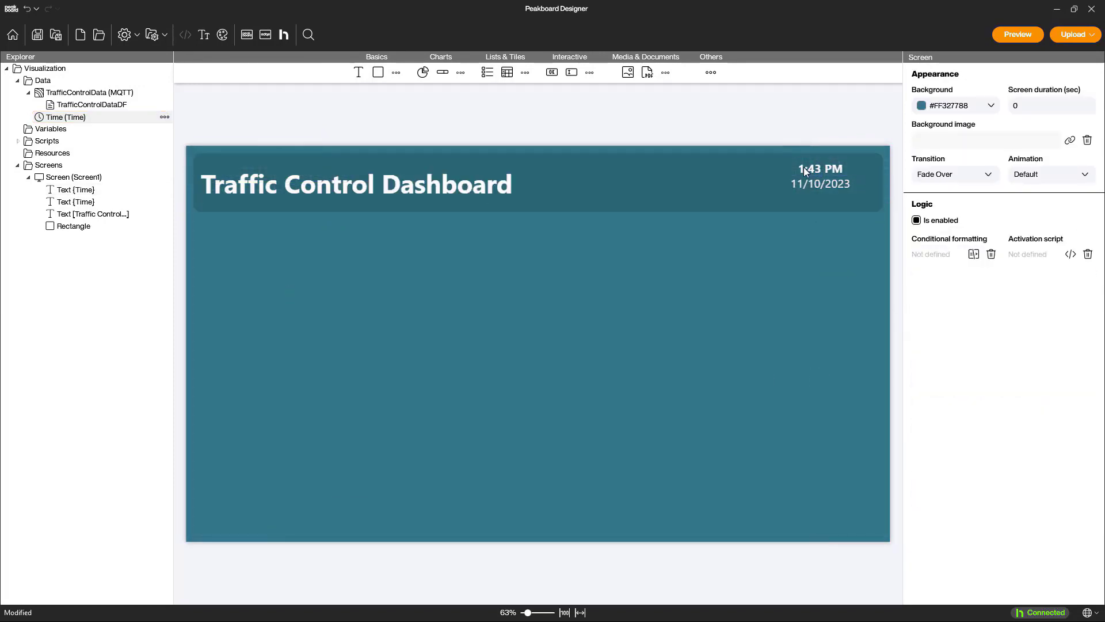
# - Move the time and date texts together slightly down within the header
pyautogui.click(804, 170)
pyautogui.keyDown('ctrl'); pyautogui.click(802, 182); pyautogui.keyUp('ctrl')
pyautogui.moveTo(801, 180); pyautogui.dragTo(801, 188)
pyautogui.click(212, 244)
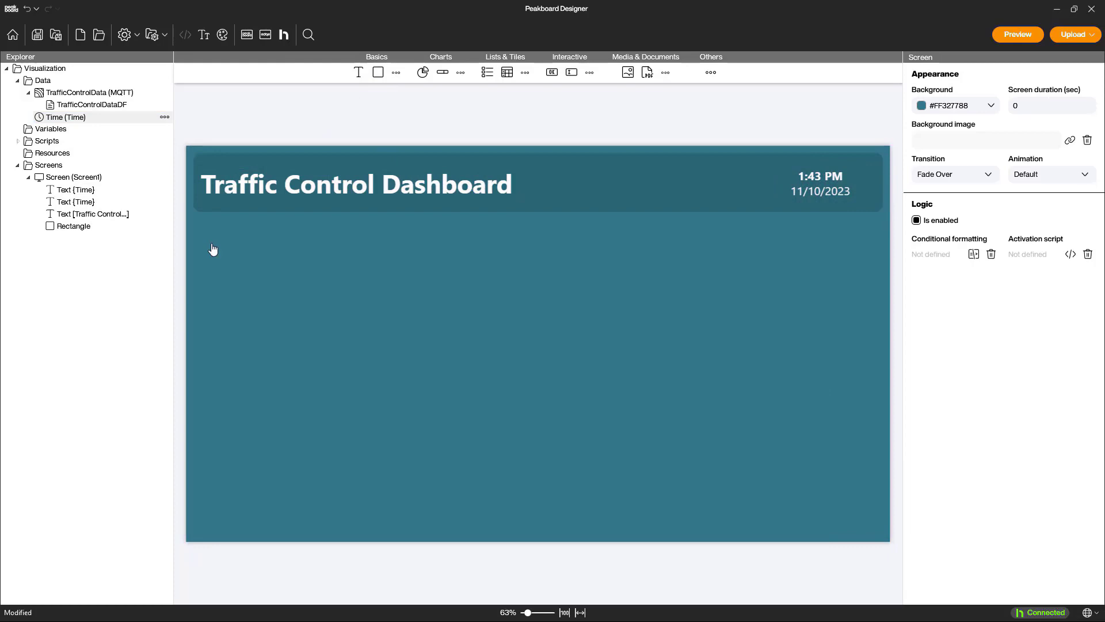
# - Build a panel rectangle below the header's left part and title it "Counter" in font style header2
pyautogui.moveTo(379, 72); pyautogui.dragTo(212, 230)
pyautogui.moveTo(303, 329); pyautogui.dragTo(479, 534)
pyautogui.moveTo(359, 72); pyautogui.dragTo(324, 263)
pyautogui.moveTo(323, 262); pyautogui.dragTo(310, 248)
pyautogui.doubleClick(275, 226)
pyautogui.write('Counter')
pyautogui.press('Return')
pyautogui.click(956, 353)
pyautogui.click(934, 427)
# - Add an icon control inside the Counter panel and assign it the "car compact2" icon
pyautogui.click(396, 72)
pyautogui.moveTo(366, 92); pyautogui.dragTo(317, 369)
pyautogui.moveTo(317, 368); pyautogui.dragTo(281, 300)
pyautogui.doubleClick(243, 310)
pyautogui.click(479, 186)
pyautogui.write('Car')
pyautogui.click(647, 239)
pyautogui.click(712, 484)
# - Duplicate the car icon below the original and replace its image with the "user" icon
pyautogui.hotkey('ctrl', 'v')
pyautogui.moveTo(240, 335); pyautogui.dragTo(252, 401)
pyautogui.doubleClick(242, 382)
pyautogui.click(479, 185)
pyautogui.write('User')
pyautogui.click(486, 239)
pyautogui.click(714, 482)
# - Add a text beside the car icon bound to TrafficCounter of TrafficControlDataDF and give it a heading font style
pyautogui.moveTo(359, 72); pyautogui.dragTo(322, 361)
pyautogui.doubleClick(334, 295)
pyautogui.click(523, 291)
pyautogui.click(524, 345)
pyautogui.click(525, 330)
pyautogui.click(730, 447)
pyautogui.click(956, 353)
pyautogui.click(954, 411)
# - Duplicate the counter value text beside the user icon and bind it to PedestrianCounter
pyautogui.hotkey('ctrl', 'v')
pyautogui.doubleClick(335, 389)
pyautogui.click(525, 346)
pyautogui.click(730, 447)
# - Label the two counter values "Traffic Counter" and "Pedestrian Counter"
pyautogui.doubleClick(316, 282)
pyautogui.write('Traffic Counter')
pyautogui.press('Return')
pyautogui.doubleClick(321, 361)
pyautogui.write('Pedestrian Counter')
pyautogui.press('Return')
# - Add a second panel rectangle beside the Counter panel and title it "Occupancy" using a copy of the Counter heading
pyautogui.moveTo(377, 72); pyautogui.dragTo(879, 534)
pyautogui.moveTo(260, 237); pyautogui.dragTo(546, 240)
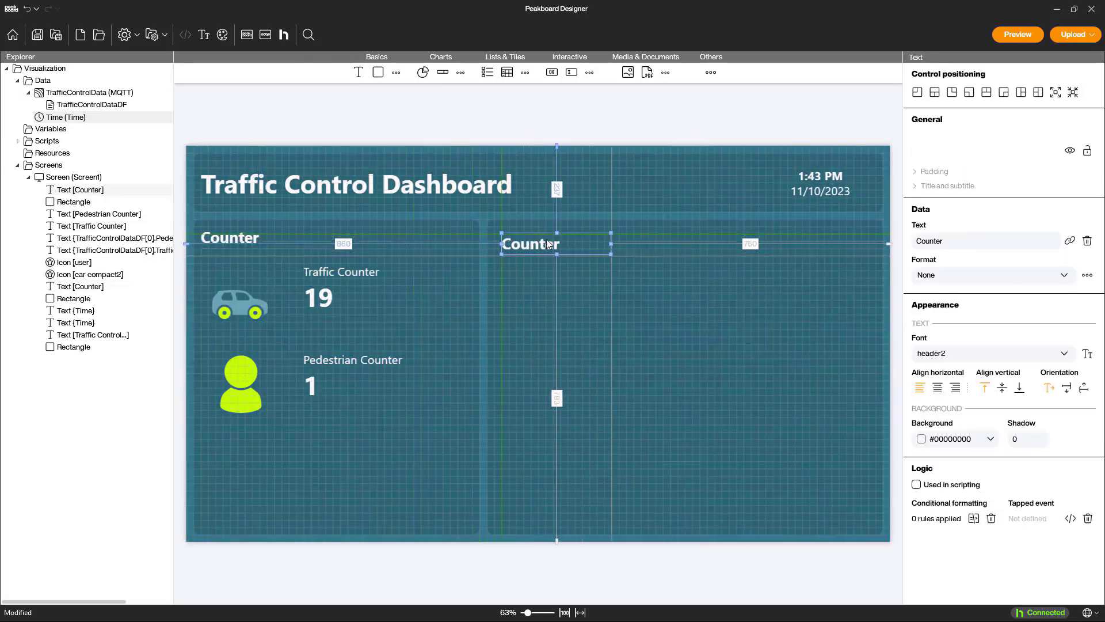
pyautogui.doubleClick(536, 241)
pyautogui.hotkey('ctrl', 'a')
pyautogui.write('Occupancy')
pyautogui.press('Return')
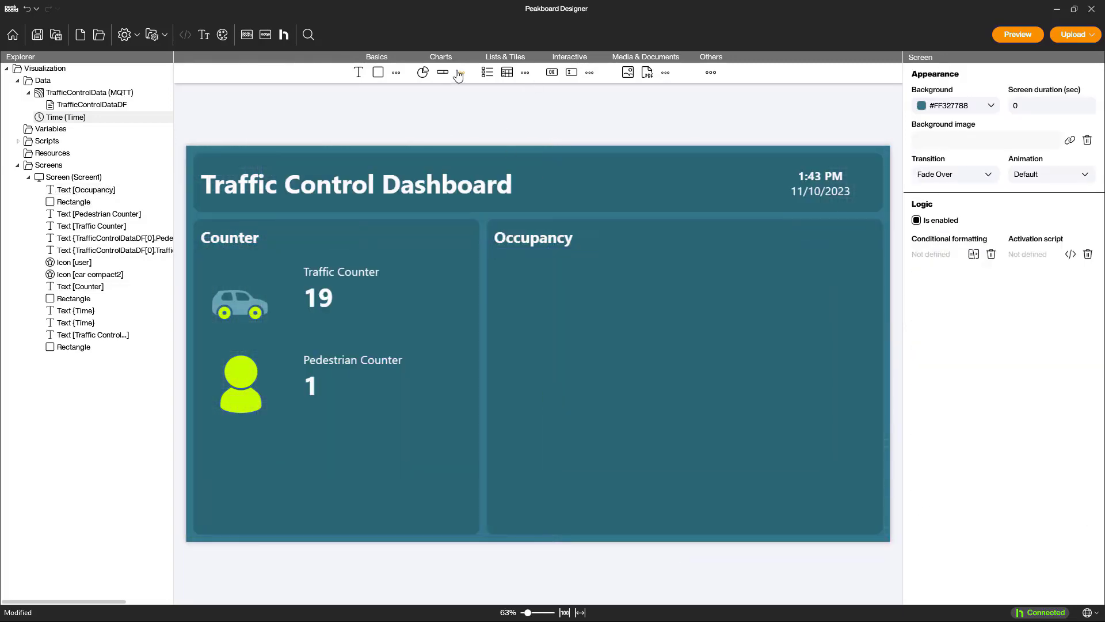
# - Add a circular gauge to the Occupancy panel, bind it to RedLightOccupancy of TrafficControlDataDF, and set its maximum to 15
pyautogui.moveTo(556, 251); pyautogui.dragTo(536, 295)
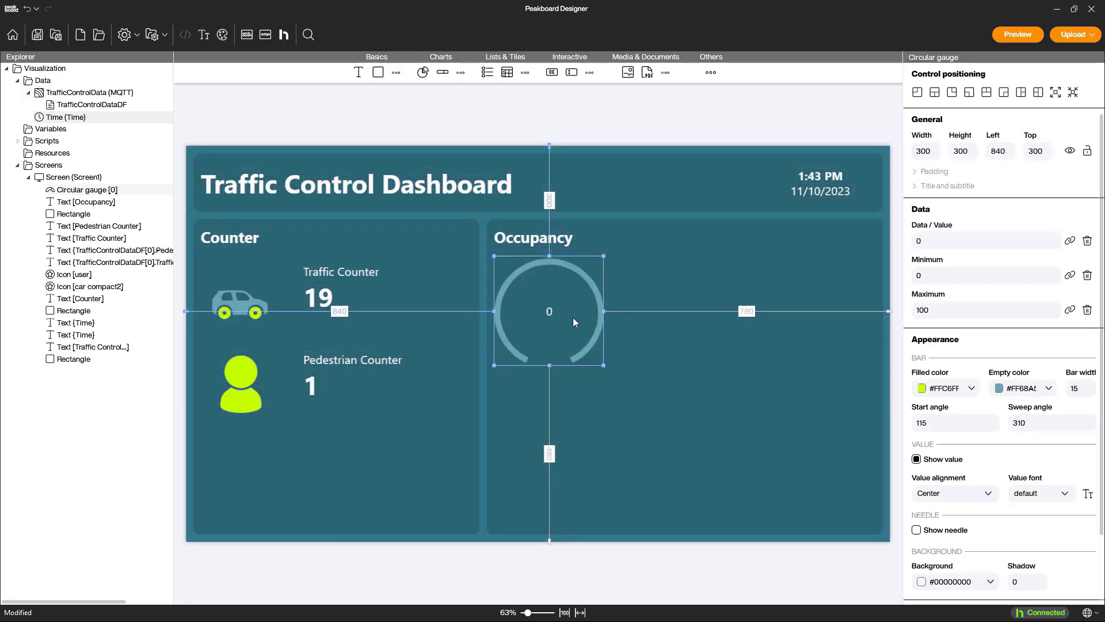
pyautogui.doubleClick(572, 317)
pyautogui.click(507, 289)
pyautogui.click(492, 311)
pyautogui.click(310, 276)
pyautogui.write('15')
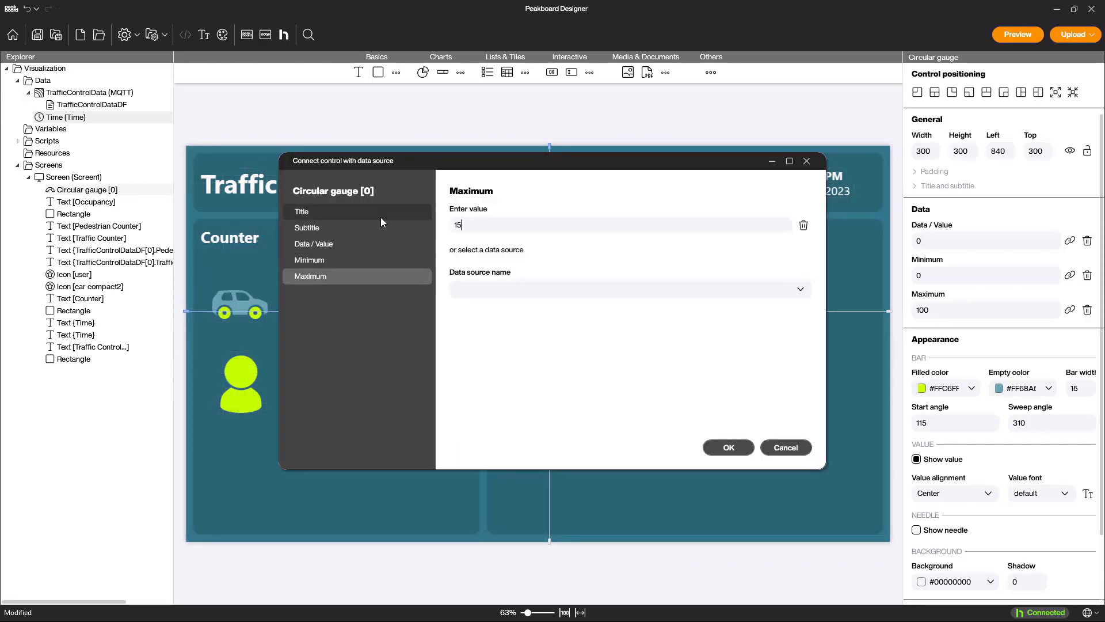
pyautogui.click(728, 448)
# - Create a conditional formatting rule named Red for the gauge with the condition RedLightOccupancy >= 12
pyautogui.scroll(-3, 975, 426)
pyautogui.click(973, 587)
pyautogui.click(627, 400)
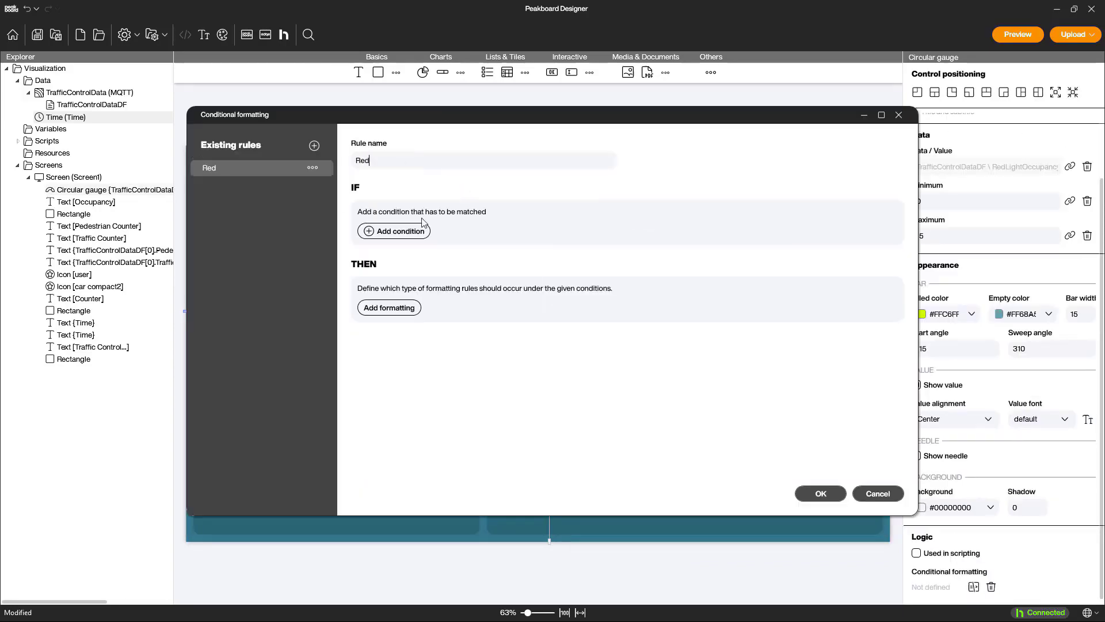
pyautogui.write('Red')
pyautogui.click(394, 231)
pyautogui.click(432, 254)
pyautogui.click(419, 286)
pyautogui.click(431, 291)
pyautogui.click(407, 353)
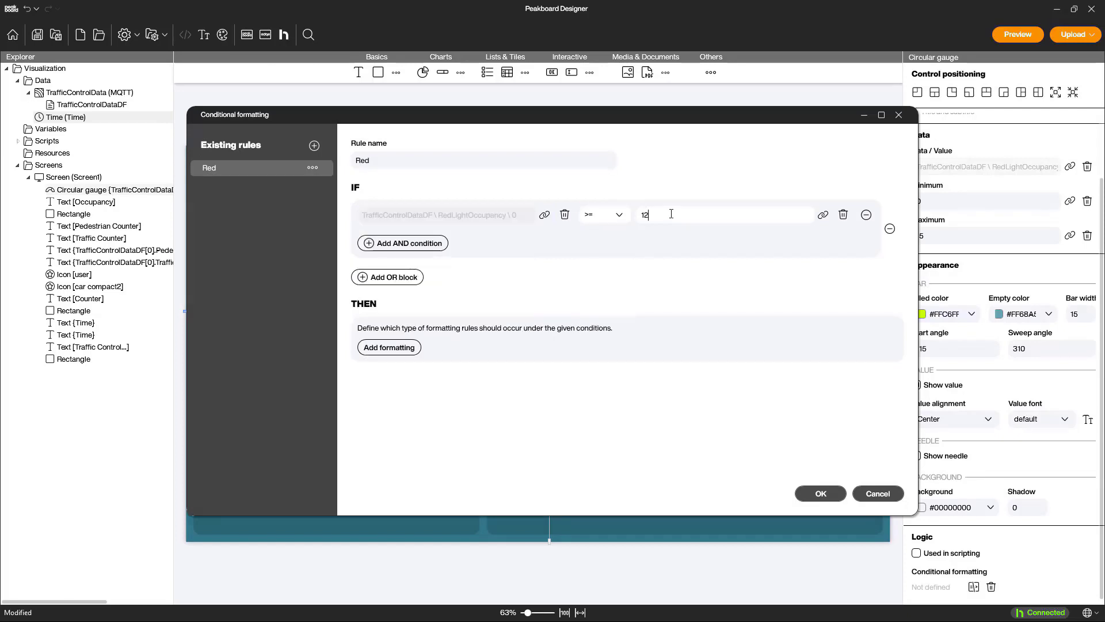
# - Make the Red rule change the gauge's filled color to orange-red
pyautogui.click(389, 347)
pyautogui.click(731, 345)
pyautogui.click(666, 501)
# - Duplicate the Red rule as Yellow with threshold 8 and a yellow filled color, and save the conditional formatting
pyautogui.click(313, 168)
pyautogui.click(337, 201)
pyautogui.doubleClick(364, 161)
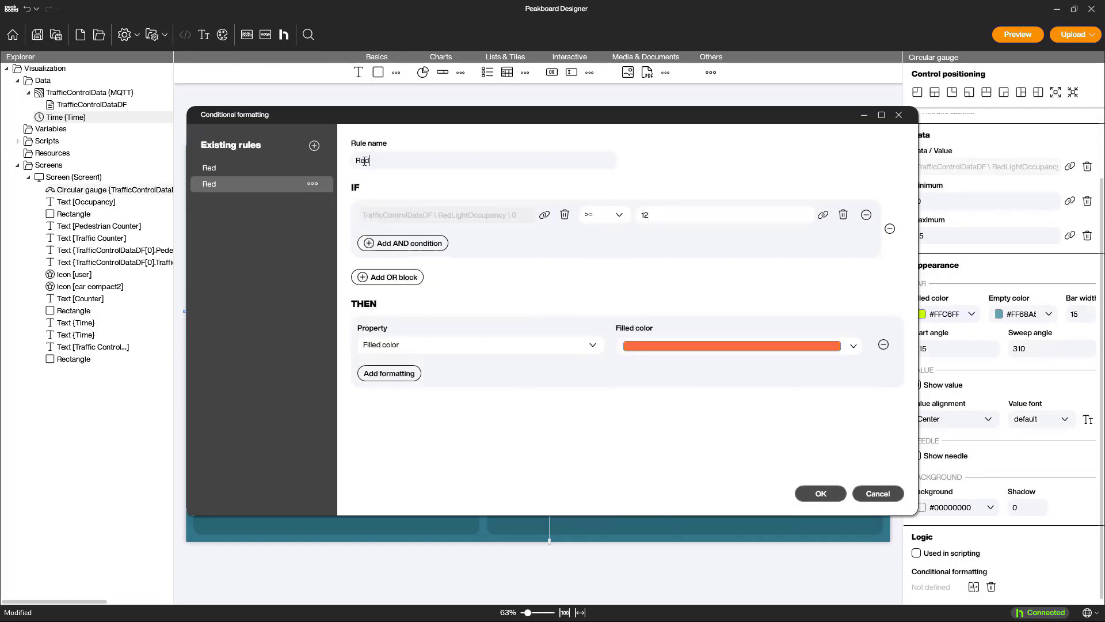
pyautogui.write('Yellow')
pyautogui.press('Tab')
pyautogui.click(851, 345)
pyautogui.click(654, 525)
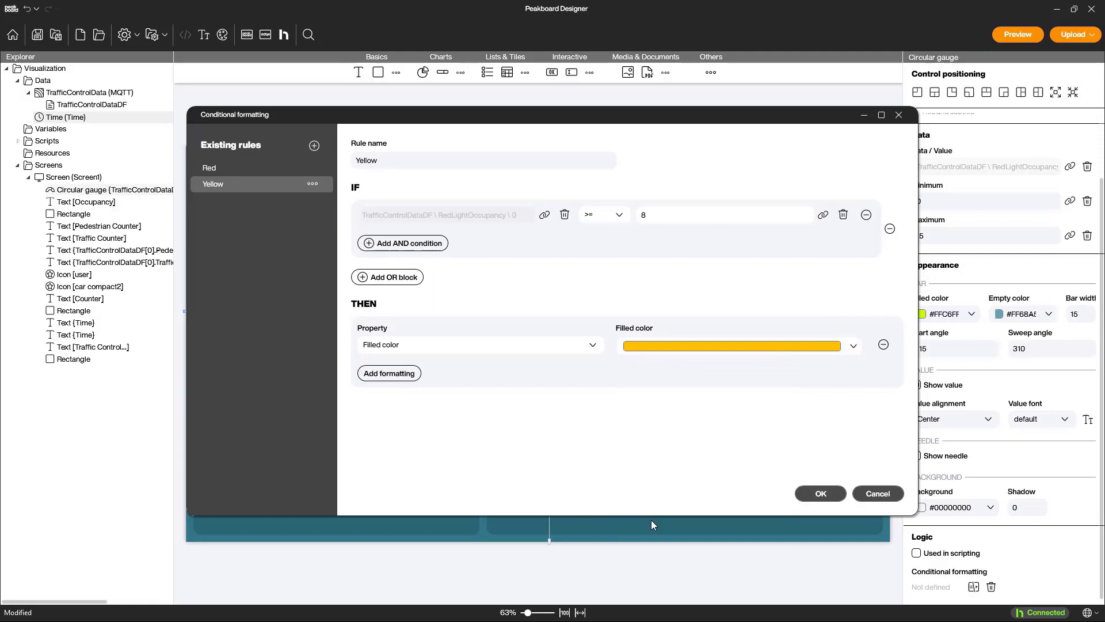
pyautogui.click(819, 494)
# - Open Peakboard Hub in the browser and start a new variable list named TrafficOccupancyHistory
pyautogui.click(284, 35)
pyautogui.click(717, 340)
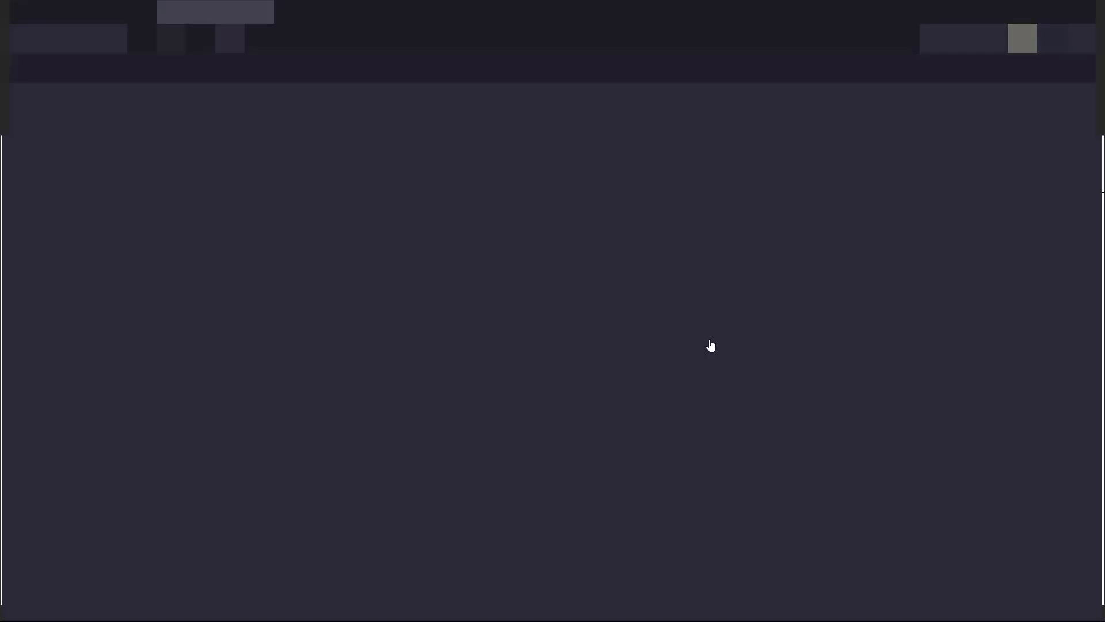
pyautogui.click(39, 178)
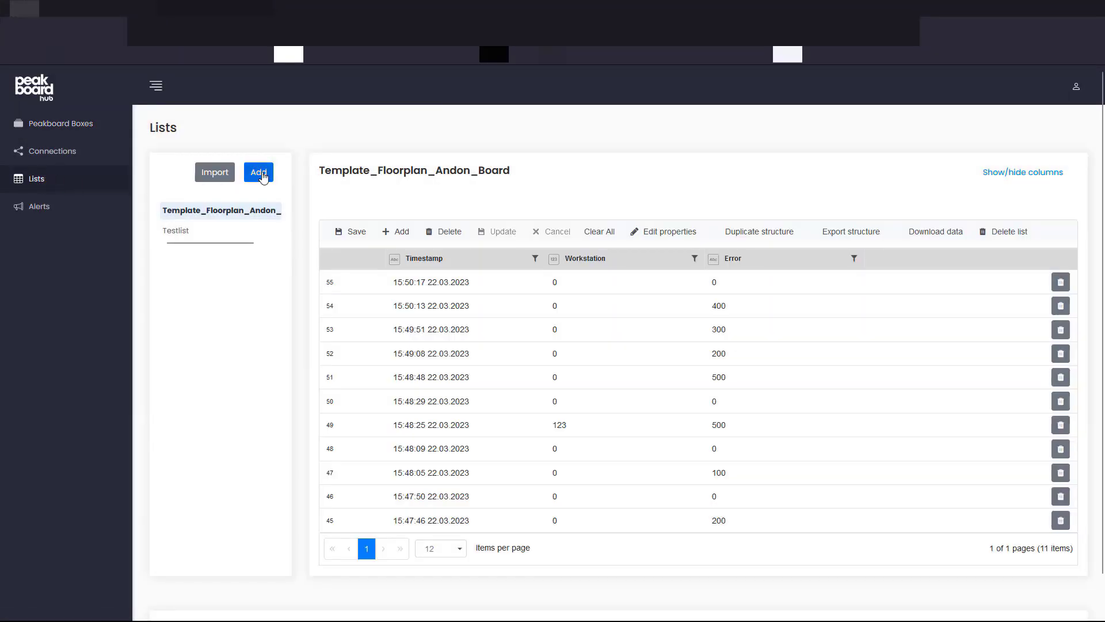
pyautogui.click(259, 172)
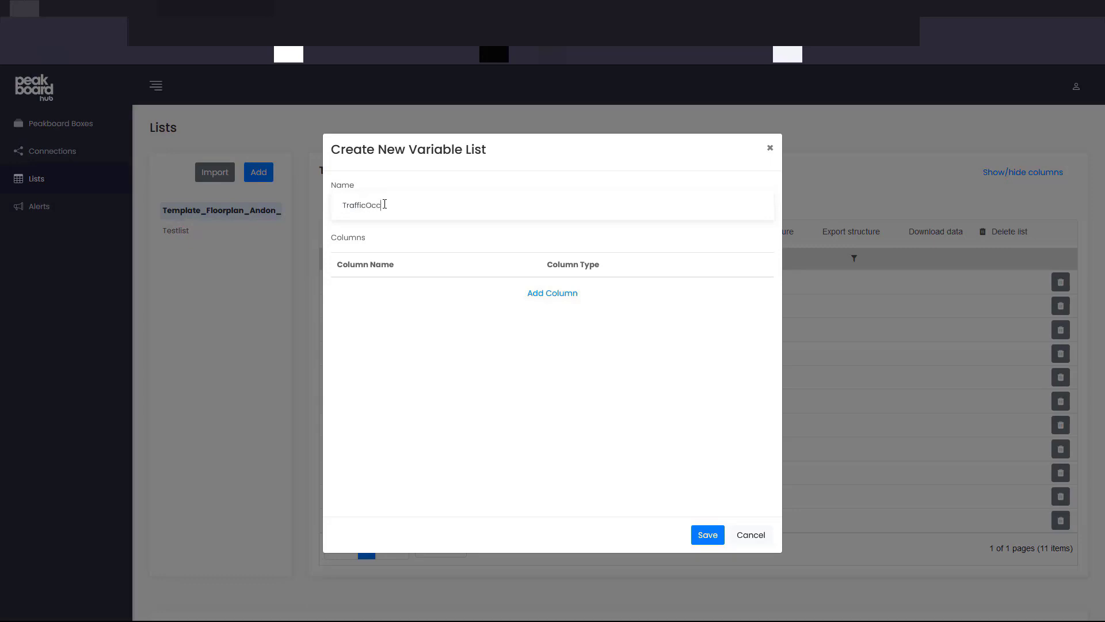
pyautogui.write('ory')
# - Add the columns Timestamp and Occupancy to the new variable list
pyautogui.click(541, 293)
pyautogui.click(453, 301)
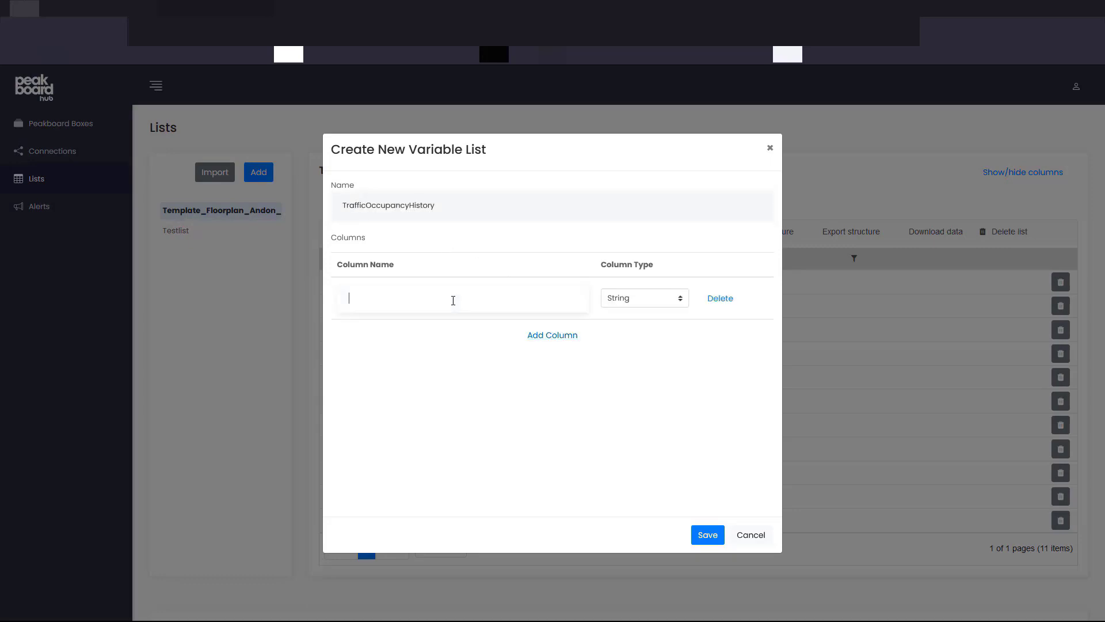
pyautogui.write('Timestamp')
pyautogui.click(552, 335)
pyautogui.click(427, 341)
pyautogui.write('Occupancy')
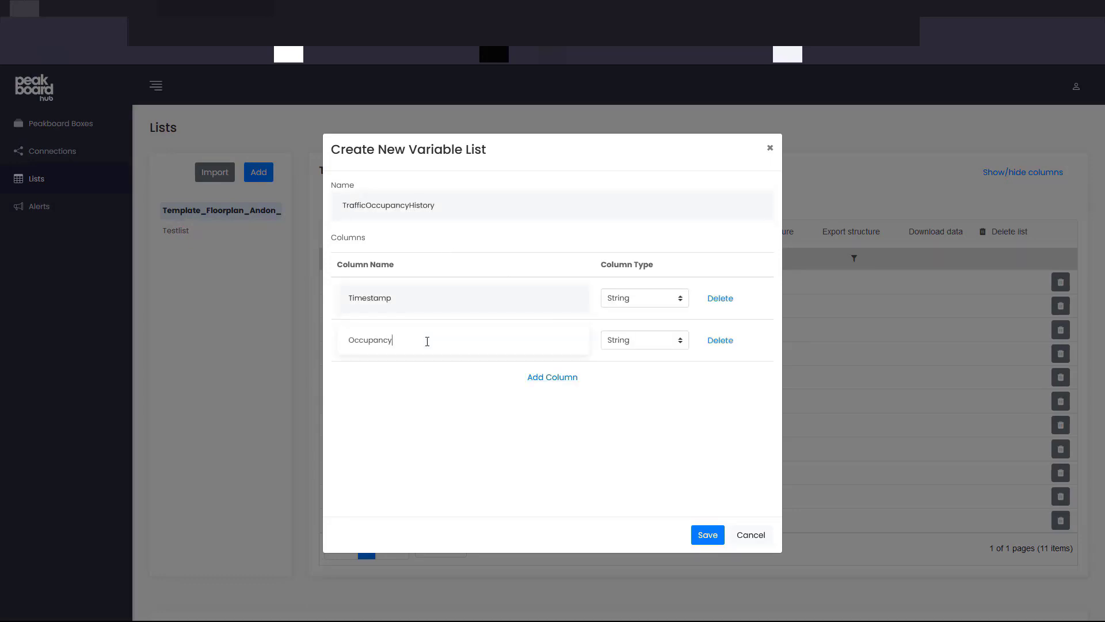
# - Change the Occupancy column's type from String and save the variable list
pyautogui.click(645, 340)
pyautogui.click(617, 388)
pyautogui.click(708, 535)
pyautogui.click(236, 254)
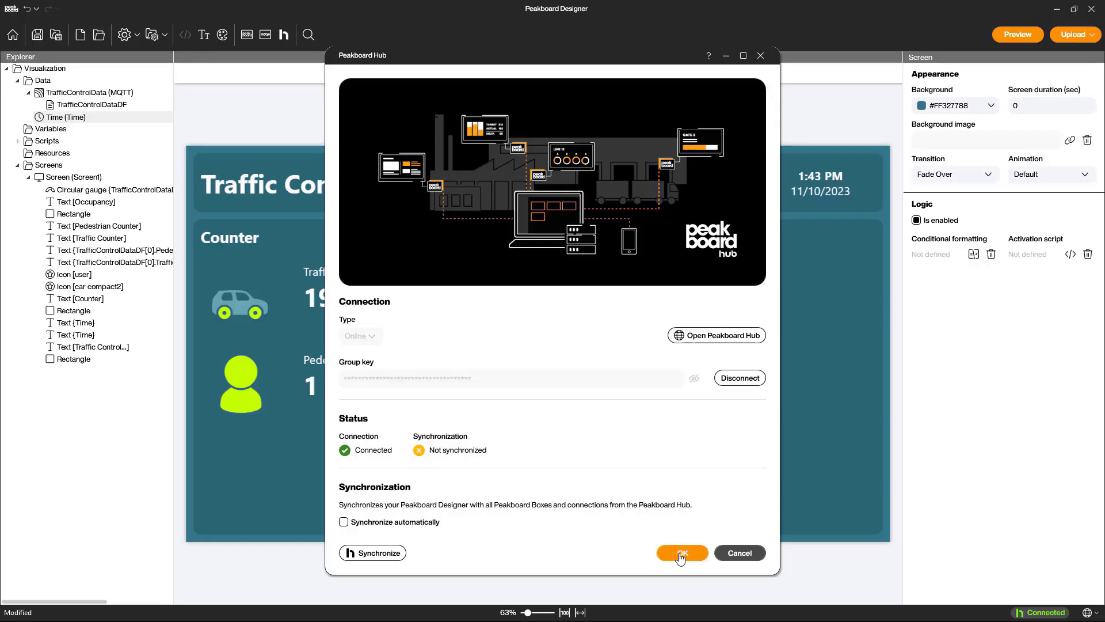
# - Add a Peakboard Hub list data source named TrafficOccupancyHistory, reloading every 10 seconds, and select the TrafficOccupancyHistory variable list
pyautogui.click(685, 555)
pyautogui.rightClick(49, 83)
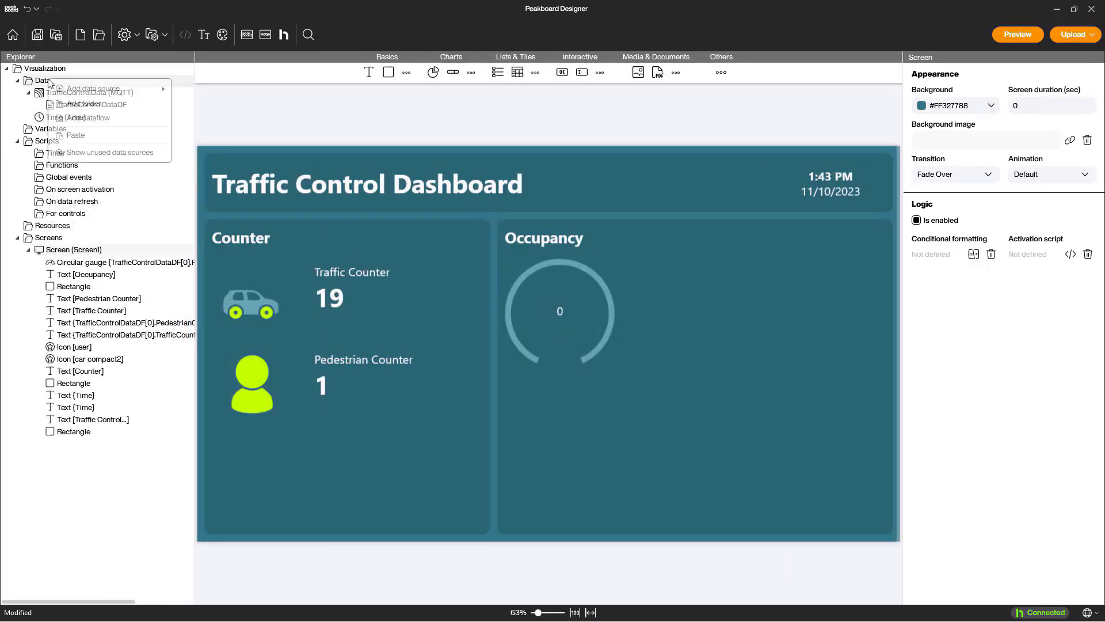
pyautogui.moveTo(87, 88)
pyautogui.click(224, 453)
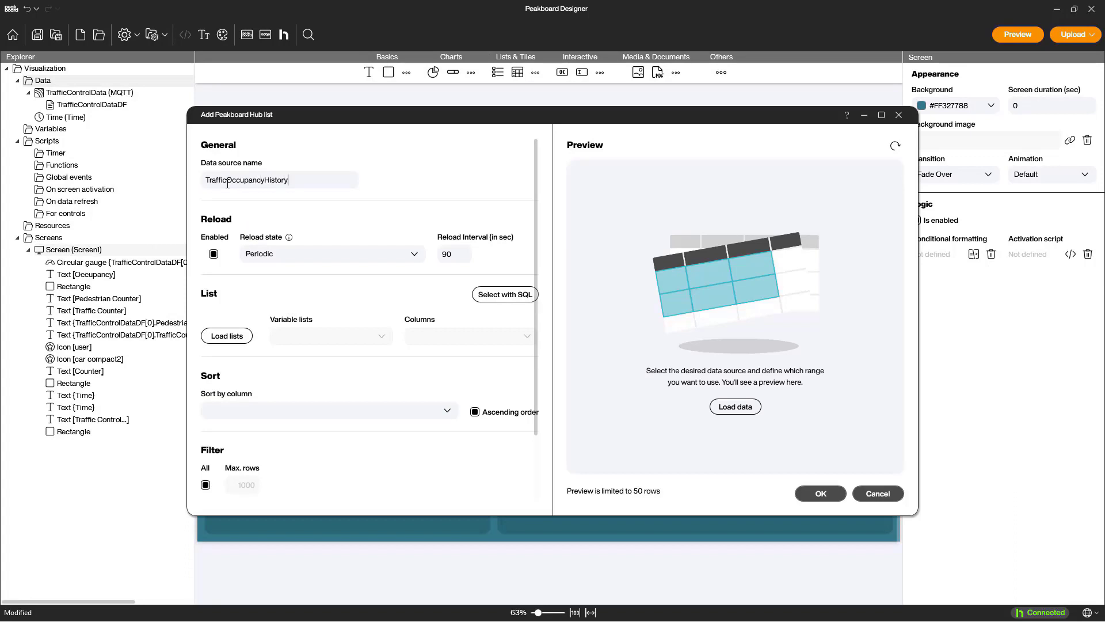
pyautogui.click(338, 337)
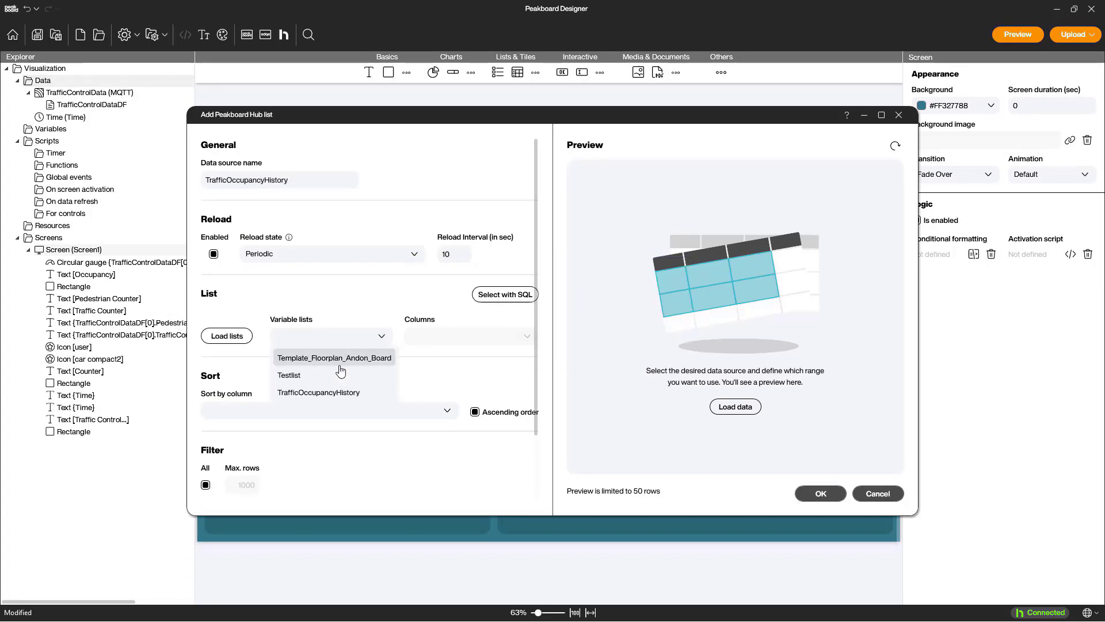
pyautogui.click(337, 392)
# - Sort the Hub list by ID in descending order, load its data and save the data source
pyautogui.scroll(-2, 376, 338)
pyautogui.click(376, 338)
pyautogui.click(377, 350)
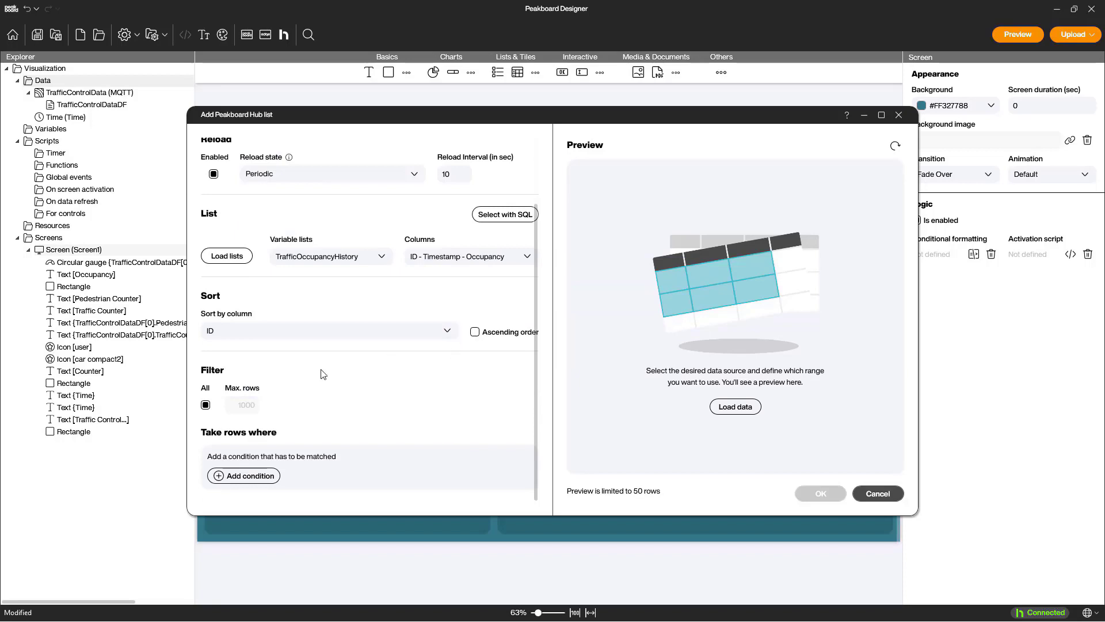
pyautogui.click(735, 406)
pyautogui.click(820, 493)
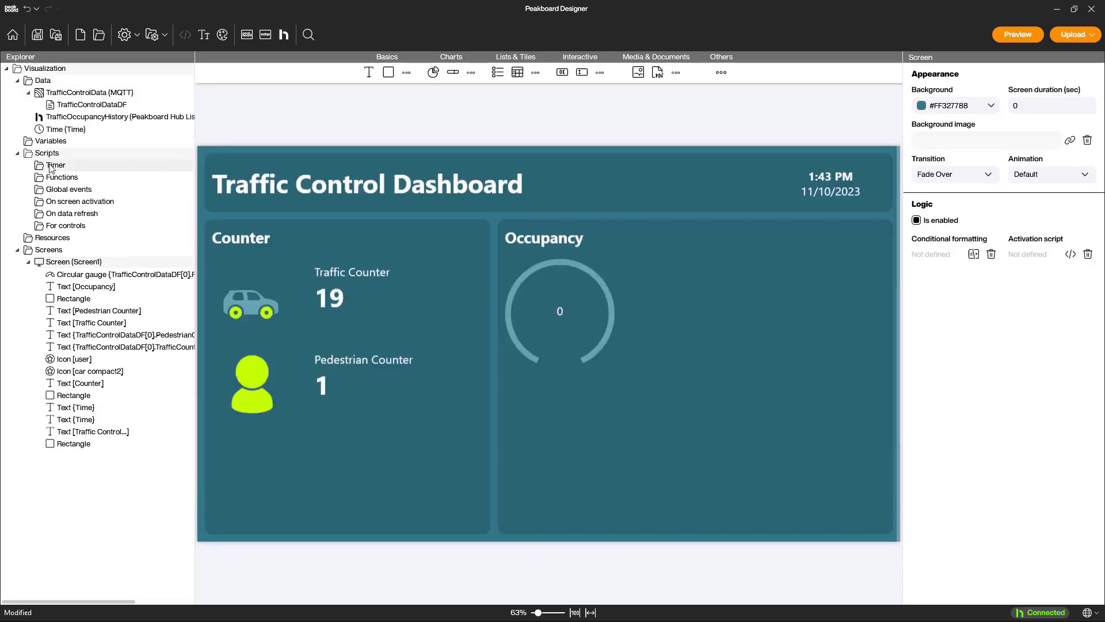
# - Create an endless timer script named HistorizeOccupancy with an interval of 5000 ms
pyautogui.rightClick(52, 164)
pyautogui.click(86, 174)
pyautogui.write('Historize')
pyautogui.doubleClick(408, 160)
pyautogui.write('5000')
# - Add a Peakboard Hub block to the script that adds a row at the end of the TrafficOccupancyHistory list
pyautogui.scroll(-7, 784, 296)
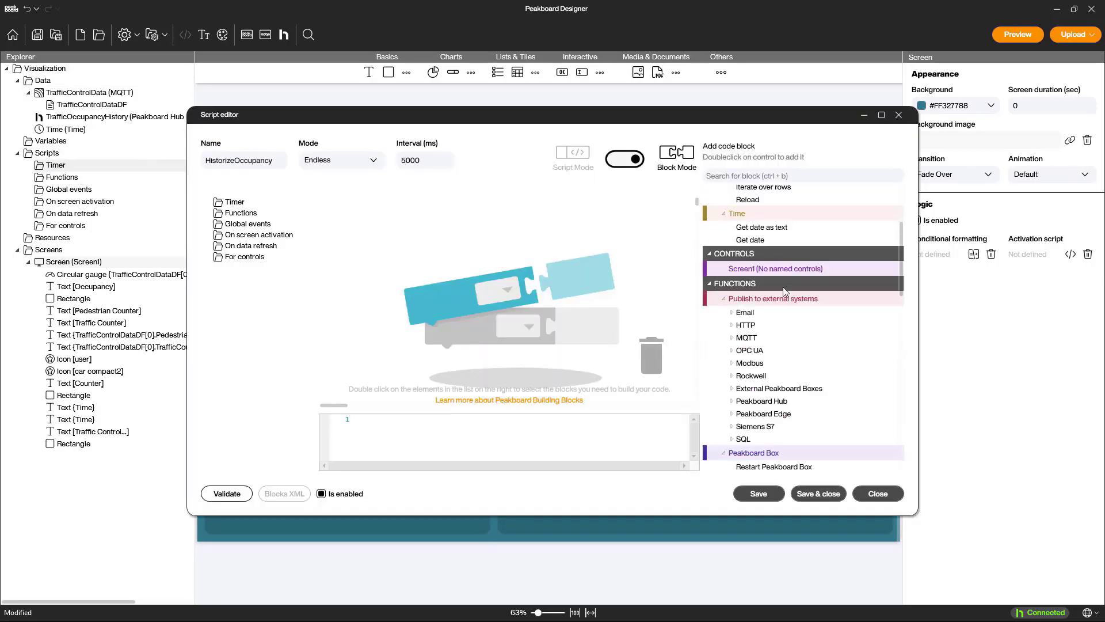
pyautogui.click(732, 341)
pyautogui.moveTo(763, 357); pyautogui.dragTo(416, 259)
pyautogui.click(881, 114)
# - Supply the row's Timestamp with the Time source's datetime in format yyyy-MM-dd HH:mm:ss, and connect a value block to Occupancy
pyautogui.moveTo(947, 176); pyautogui.dragTo(507, 202)
pyautogui.click(749, 203)
pyautogui.write('yyyy-MM-')
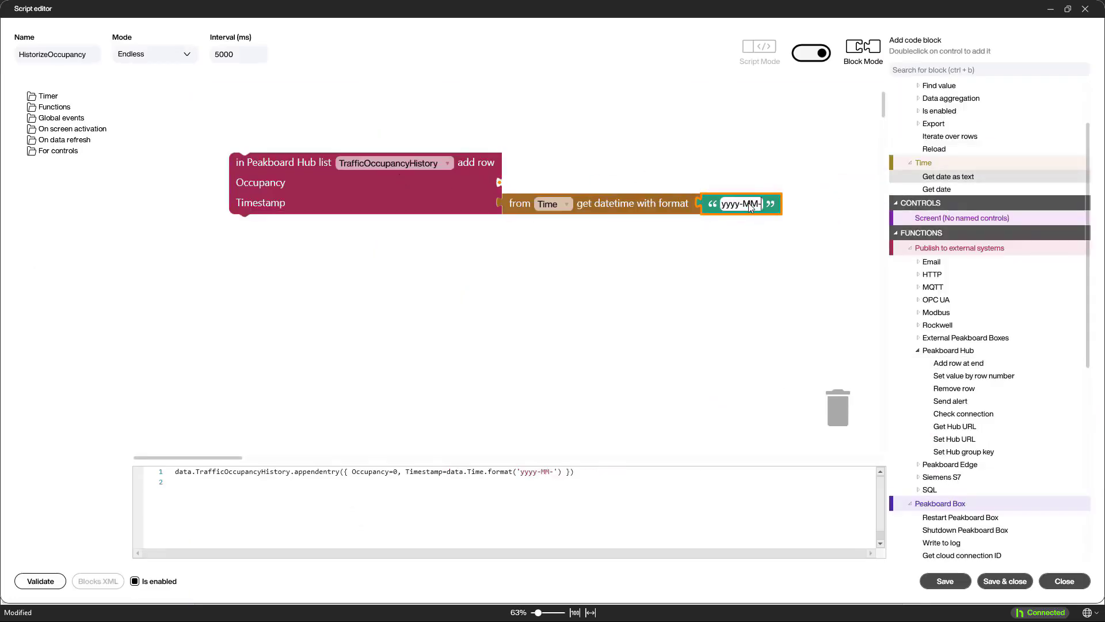
pyautogui.write('dd HH:mm:ss')
pyautogui.moveTo(956, 190); pyautogui.dragTo(461, 183)
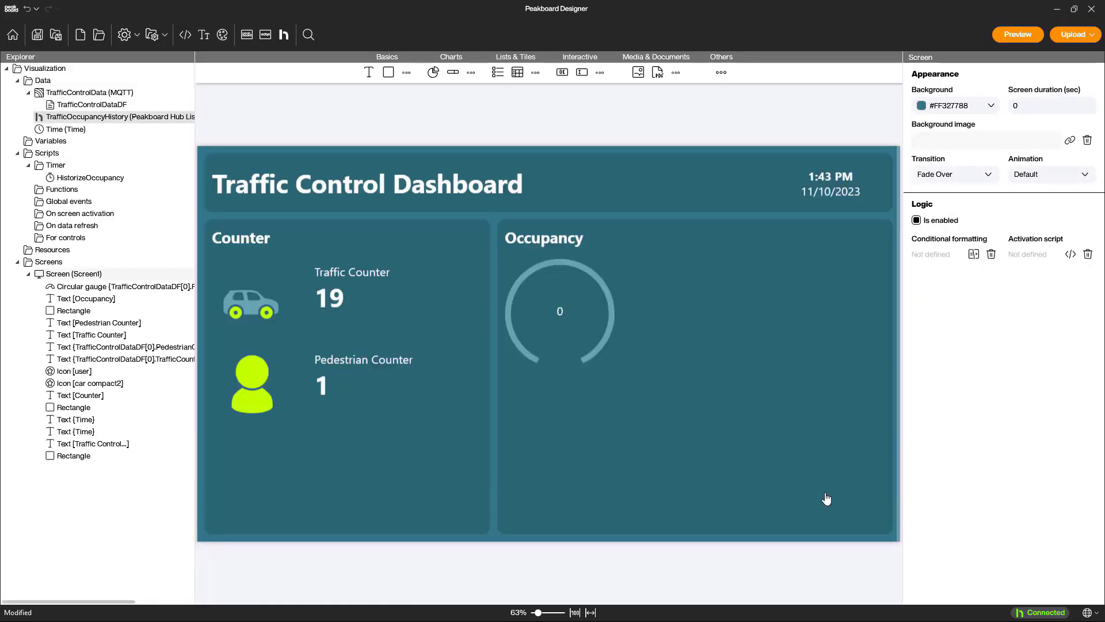
# - Create a dataflow named TrafficOccupancyhistoryDF on the TrafficOccupancyHistory source, with a date/time step formatting Timestamp as h:mm:ss tt
pyautogui.rightClick(75, 118)
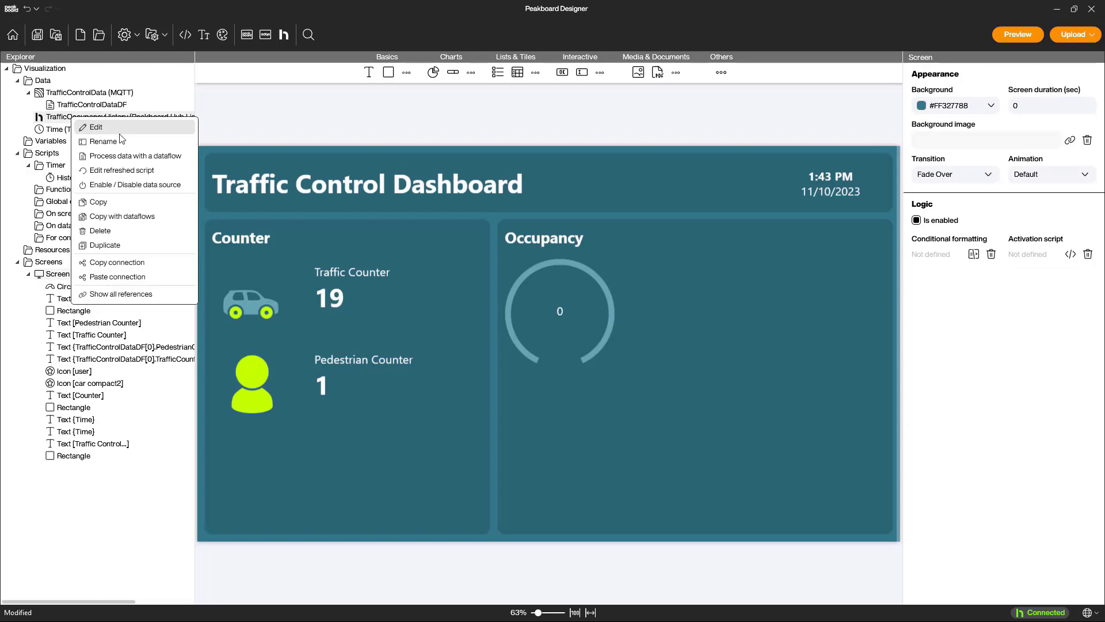
pyautogui.click(110, 176)
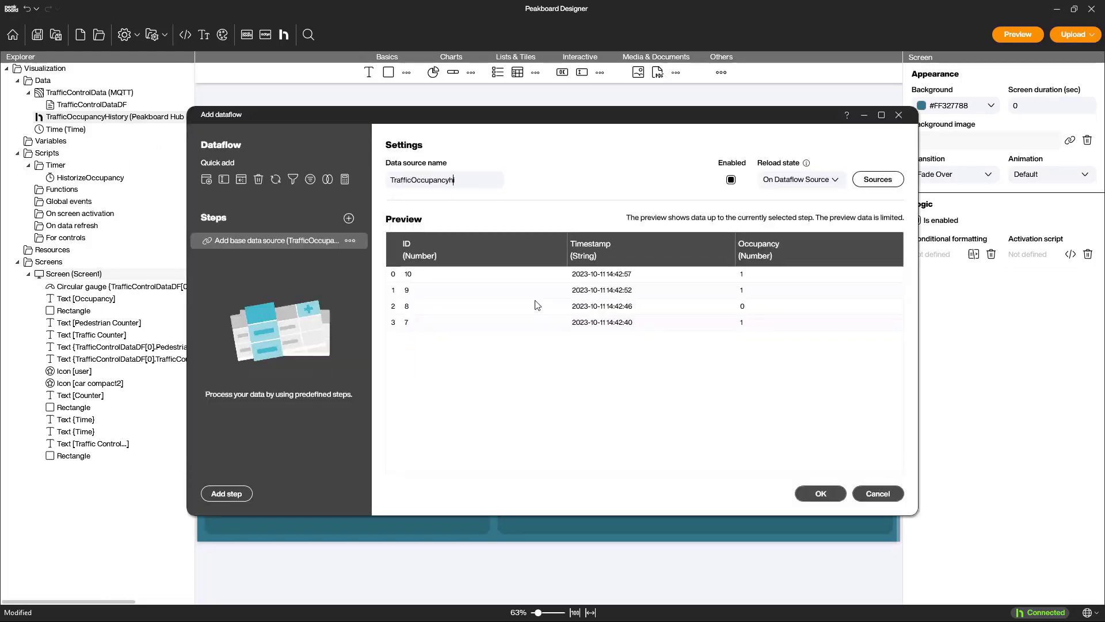
pyautogui.click(349, 219)
pyautogui.click(434, 271)
pyautogui.click(821, 459)
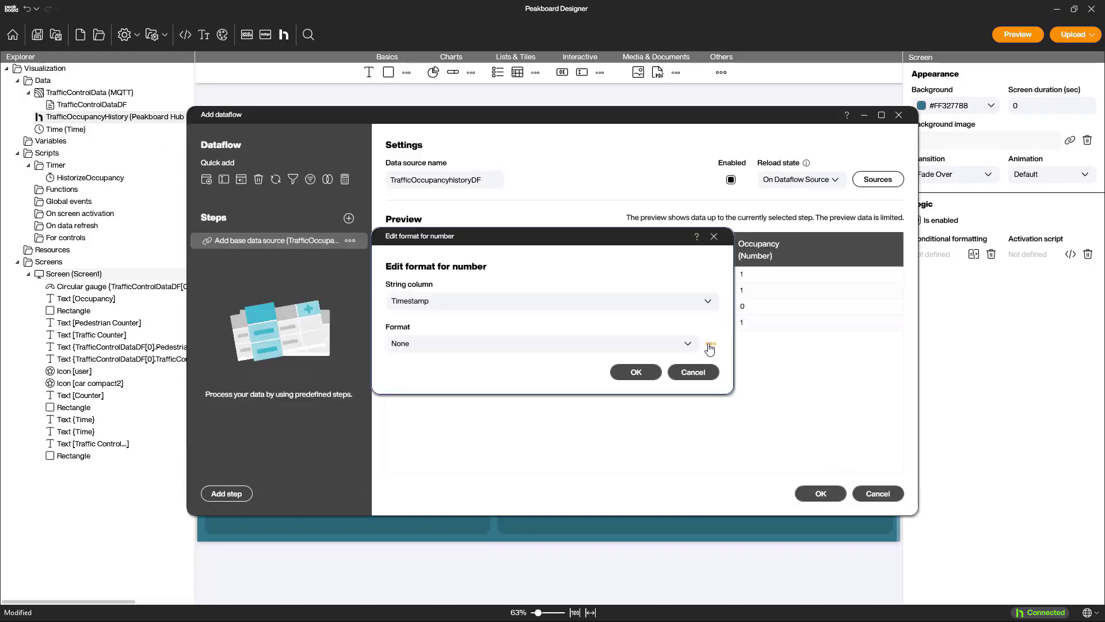
pyautogui.click(708, 345)
pyautogui.write('ss tt')
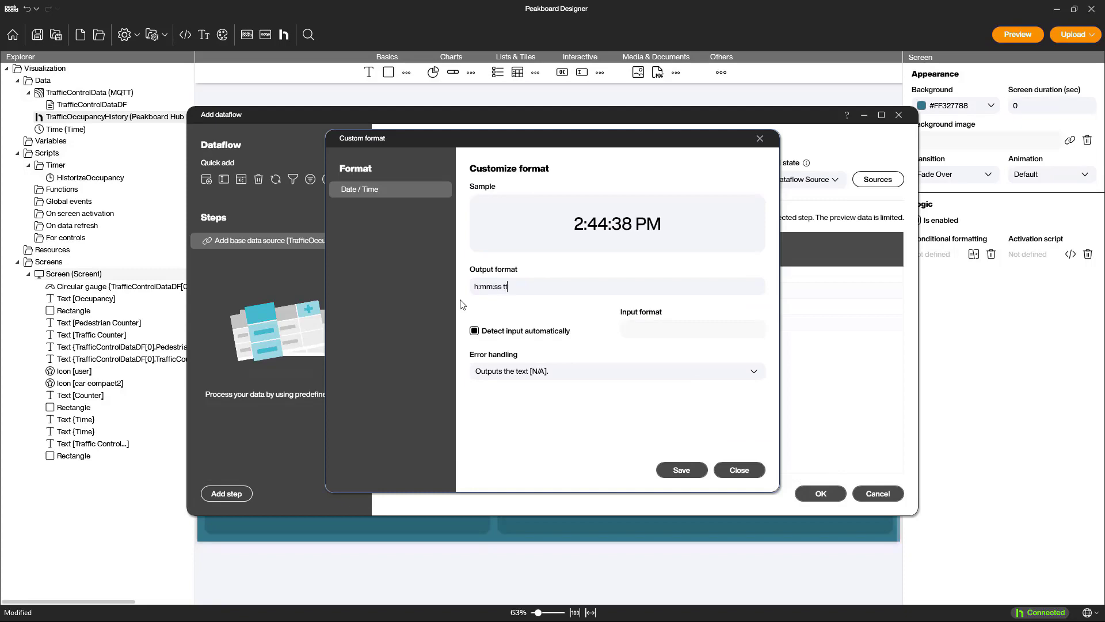
pyautogui.click(682, 470)
# - Add a Sort step to the TrafficOccupancyhistoryDF dataflow and save the dataflow
pyautogui.click(349, 219)
pyautogui.click(541, 233)
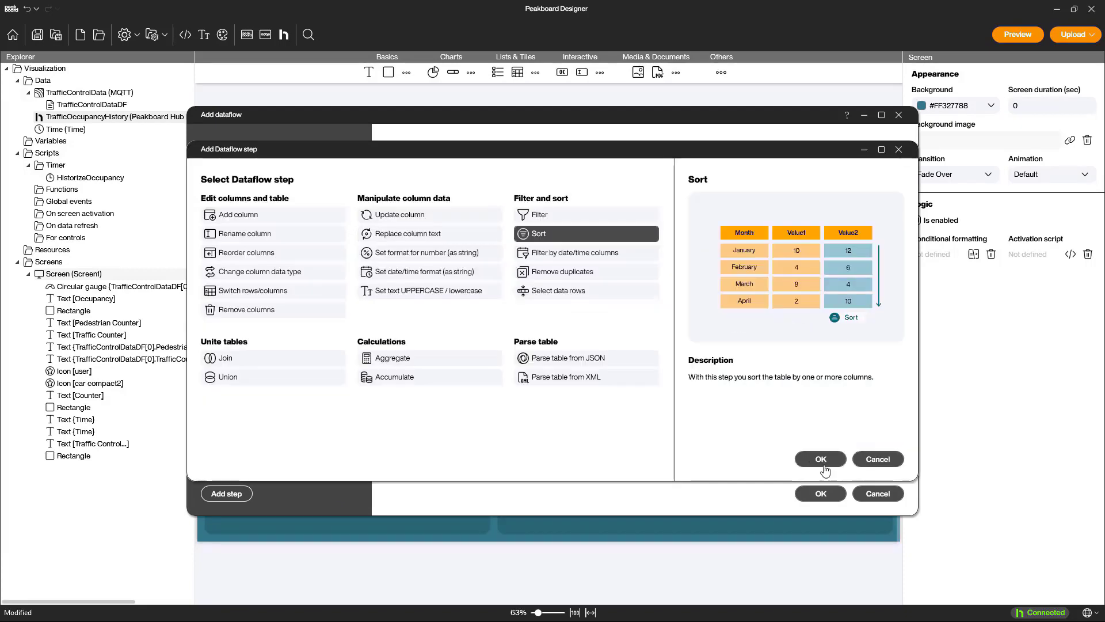
pyautogui.click(823, 460)
pyautogui.click(394, 373)
pyautogui.click(636, 425)
pyautogui.click(809, 493)
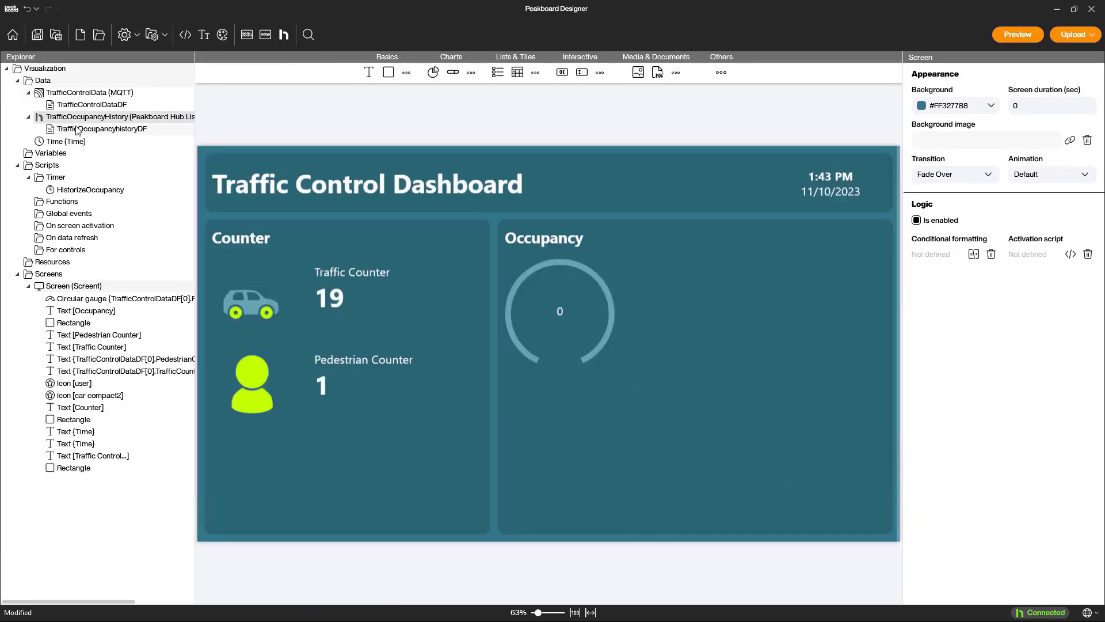
# - Place an area chart of TrafficOccupancyhistoryDF below the occupancy gauge, sized about 1040 by 420 at left 840, top 620
pyautogui.moveTo(77, 128); pyautogui.dragTo(567, 419)
pyautogui.click(655, 426)
pyautogui.click(615, 479)
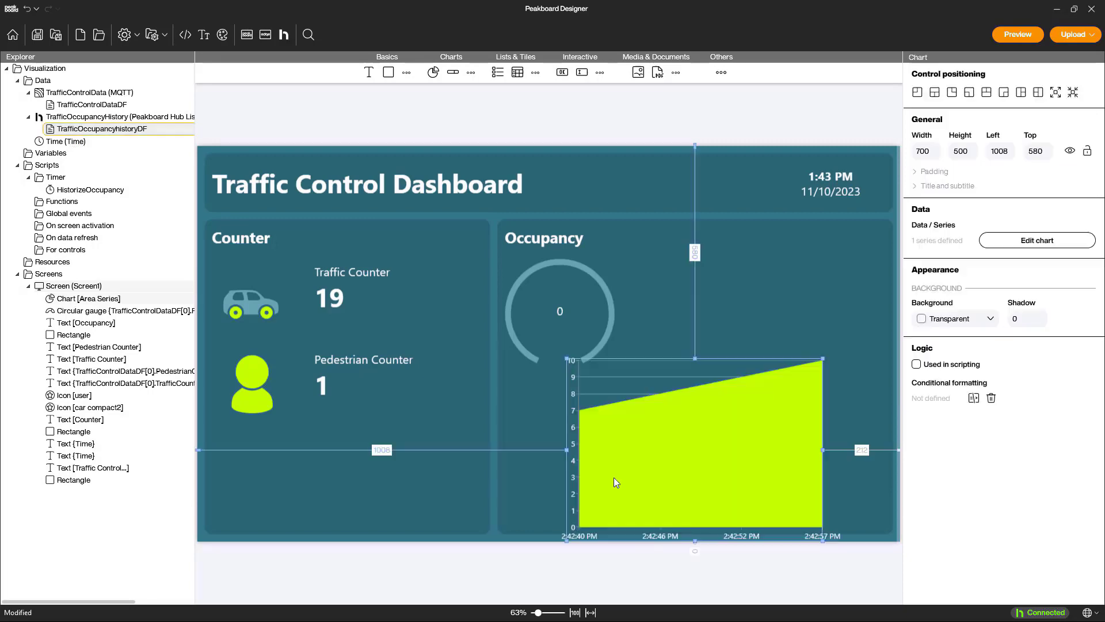
pyautogui.moveTo(610, 470); pyautogui.dragTo(548, 451)
pyautogui.moveTo(760, 347); pyautogui.dragTo(908, 371)
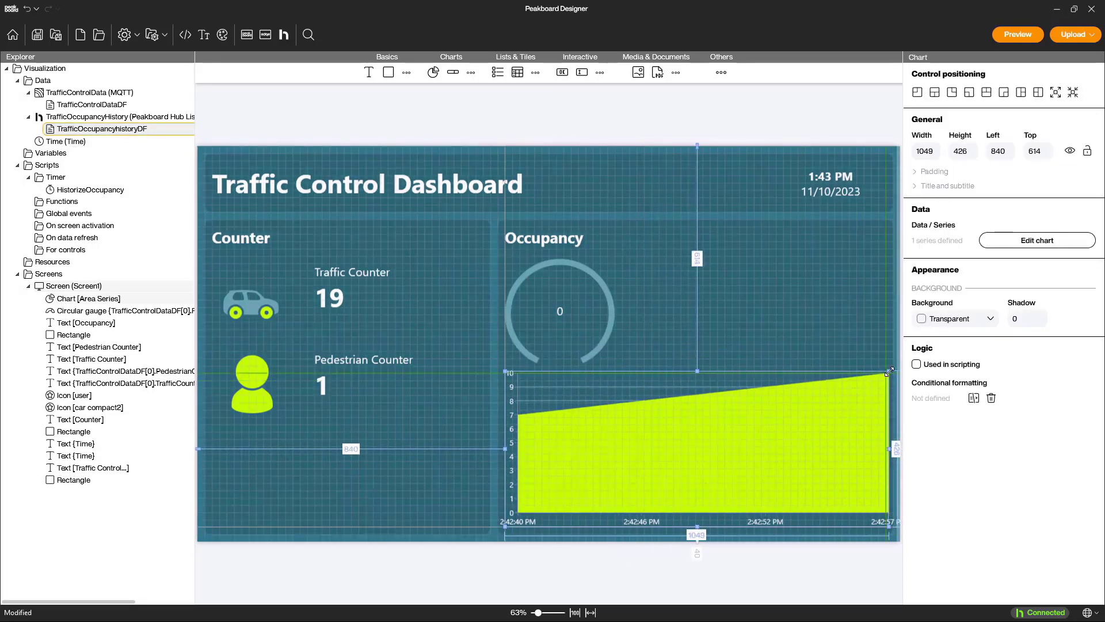
# - Set the area series' Y axis to the Occupancy column
pyautogui.doubleClick(750, 430)
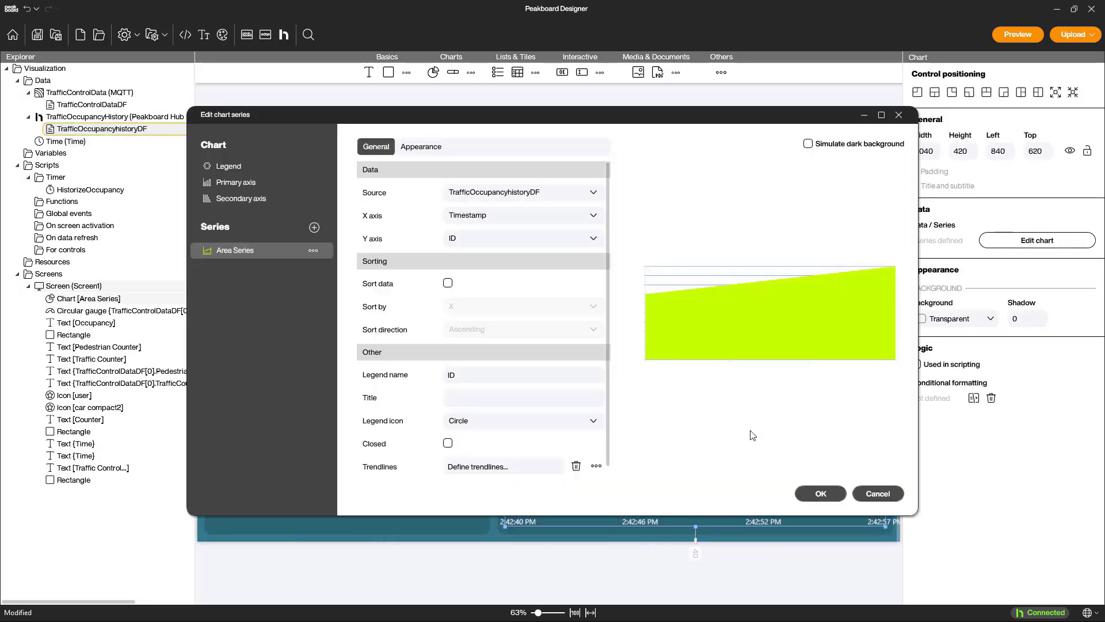
pyautogui.click(506, 239)
pyautogui.click(486, 282)
# - Set the chart's secondary axis to a maximum of 15 and an interval of 1, and apply the chart settings
pyautogui.click(238, 200)
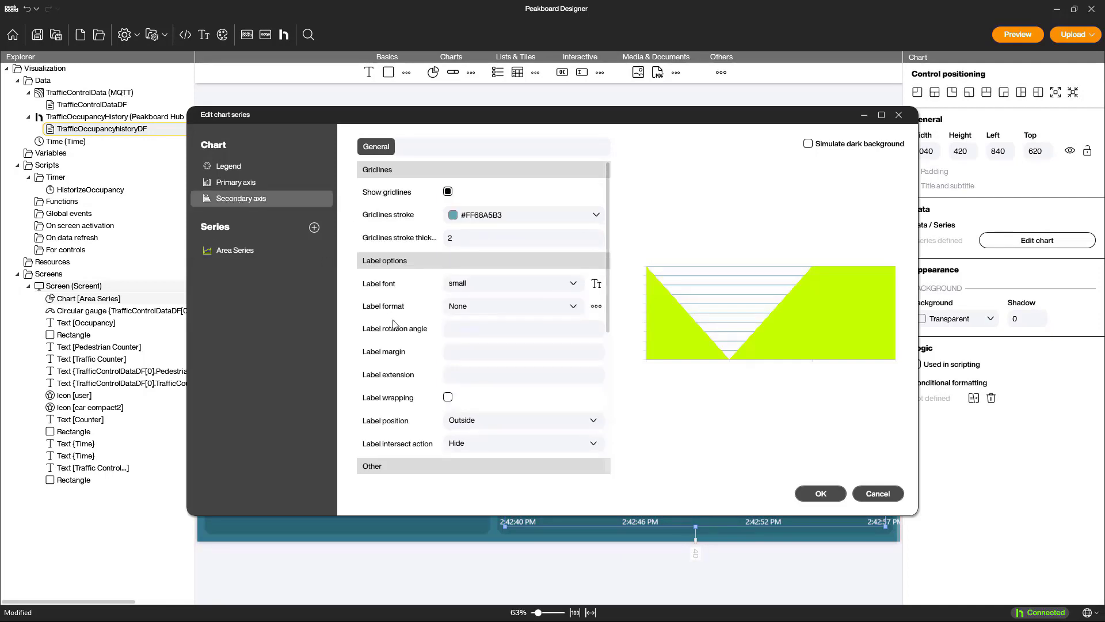
pyautogui.scroll(-4, 394, 324)
pyautogui.click(462, 358)
pyautogui.write('1')
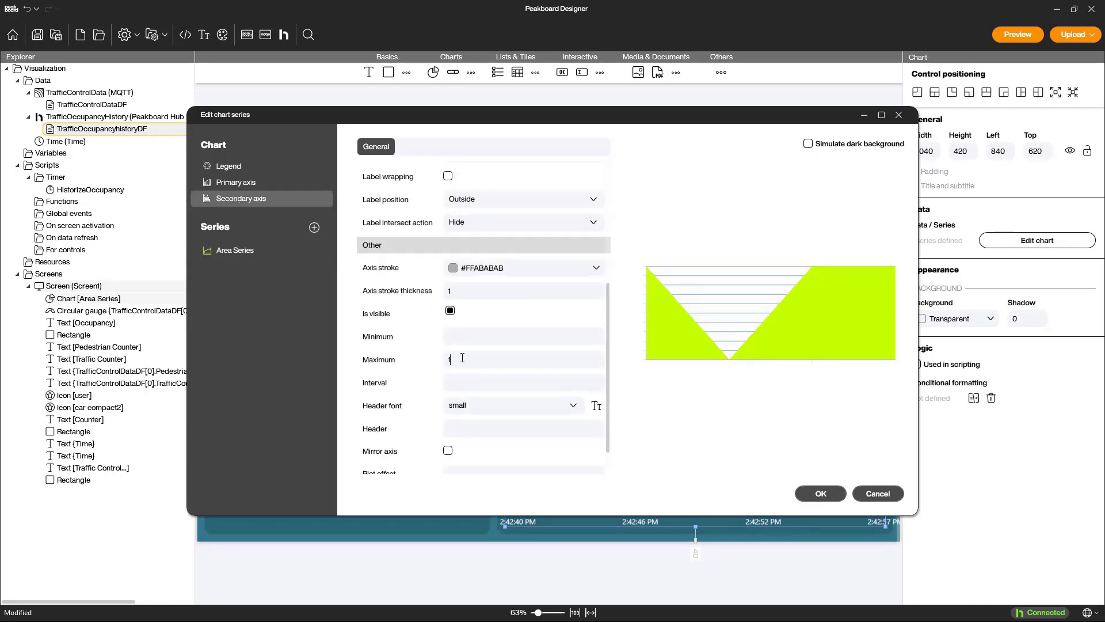
pyautogui.write('5')
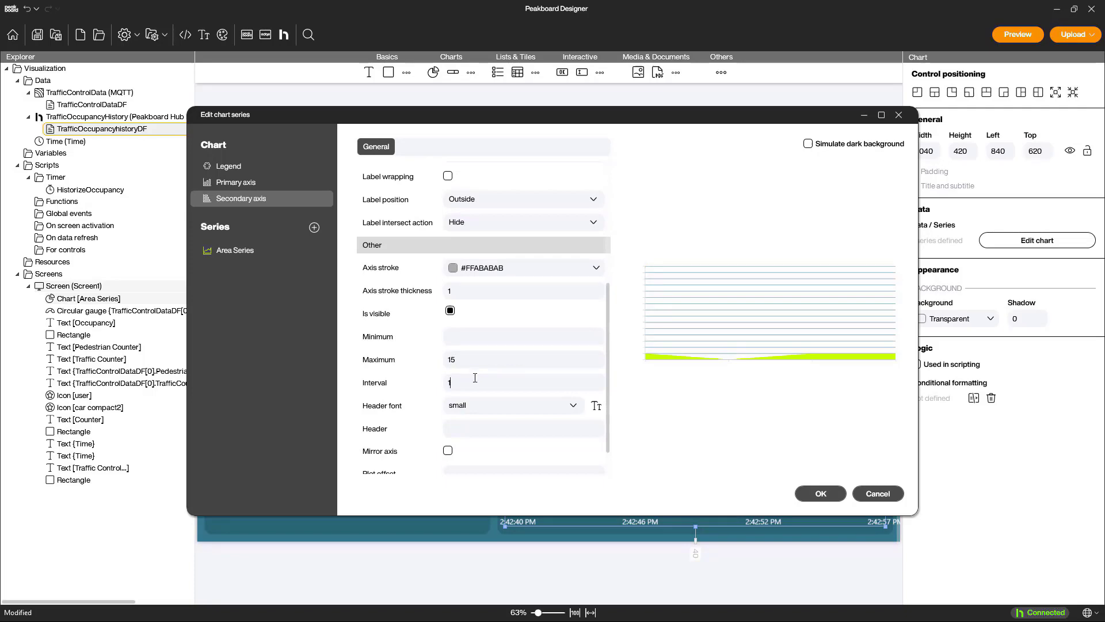
pyautogui.click(821, 493)
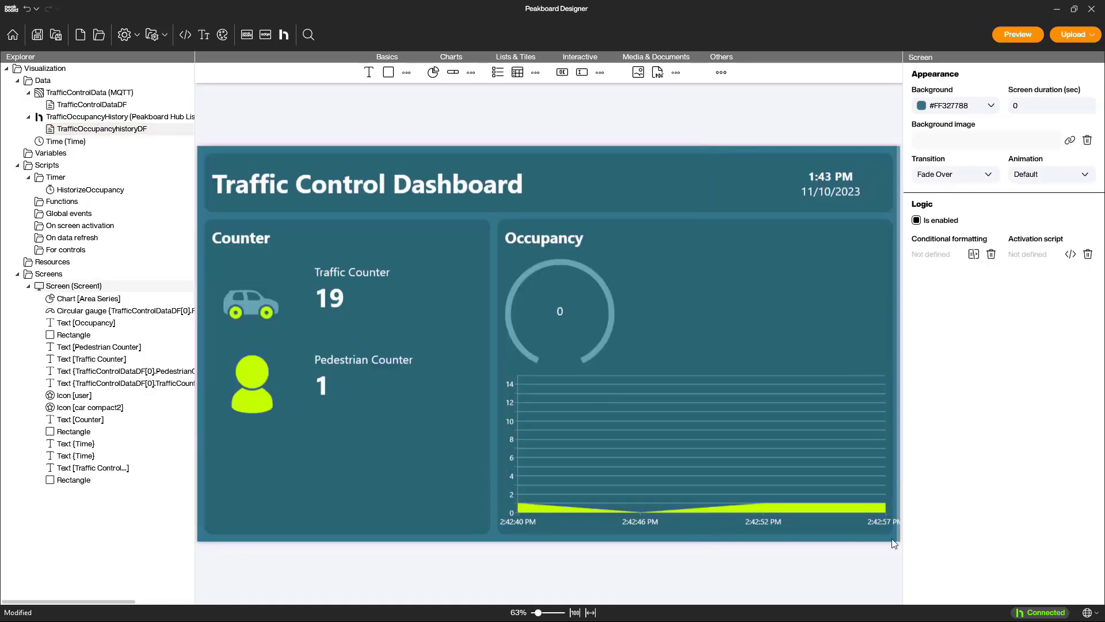